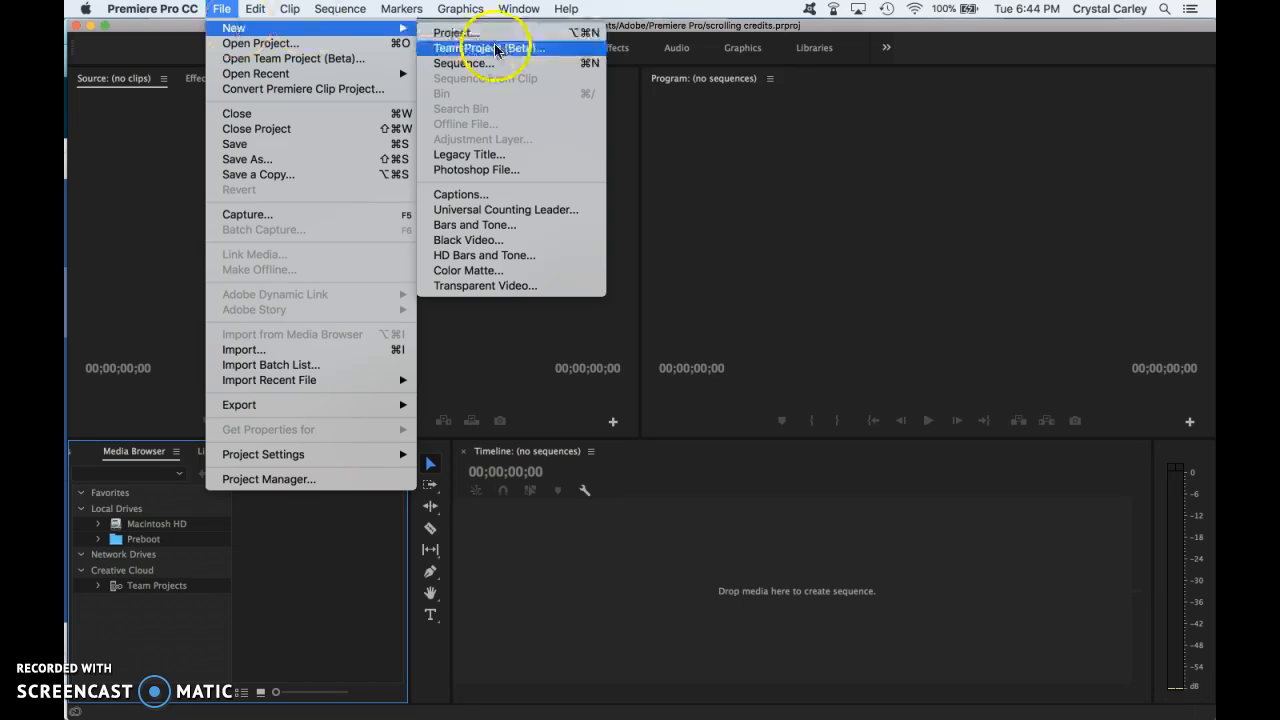
# Create a legacy title named "credits" and draw an area text box about 902 by 962 px in it
pyautogui.click(491, 156)
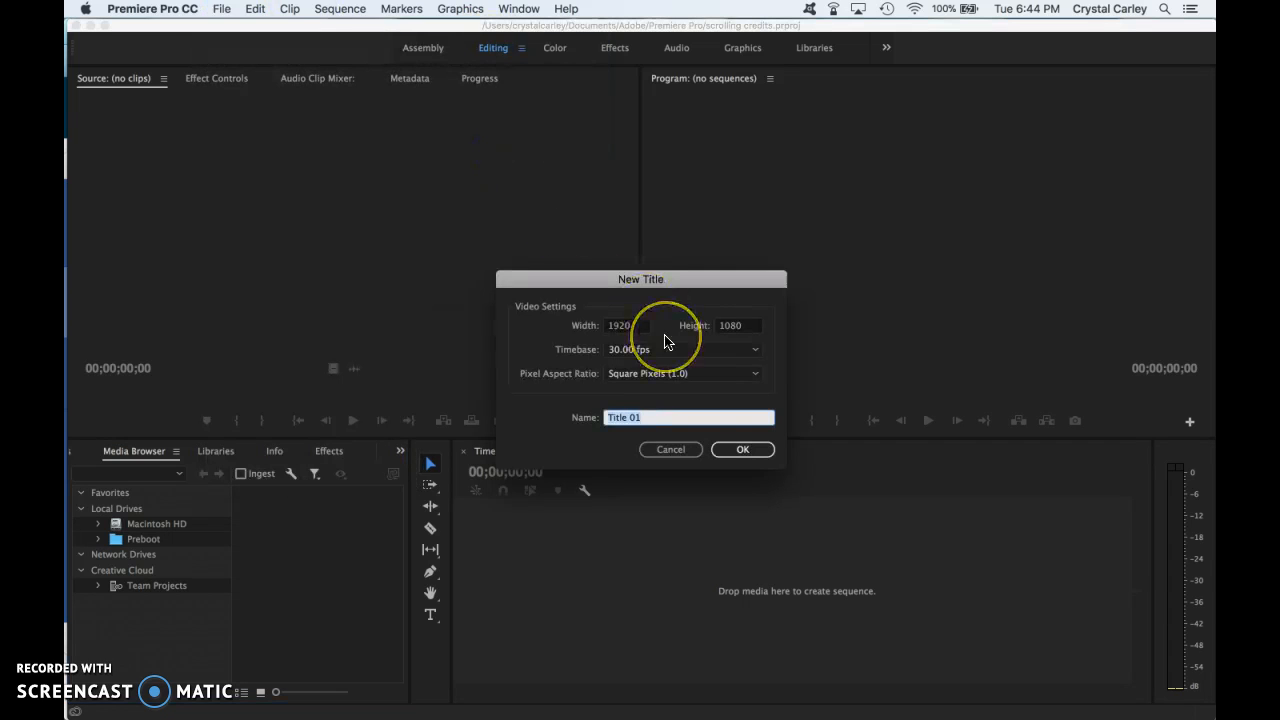
pyautogui.press('Return')
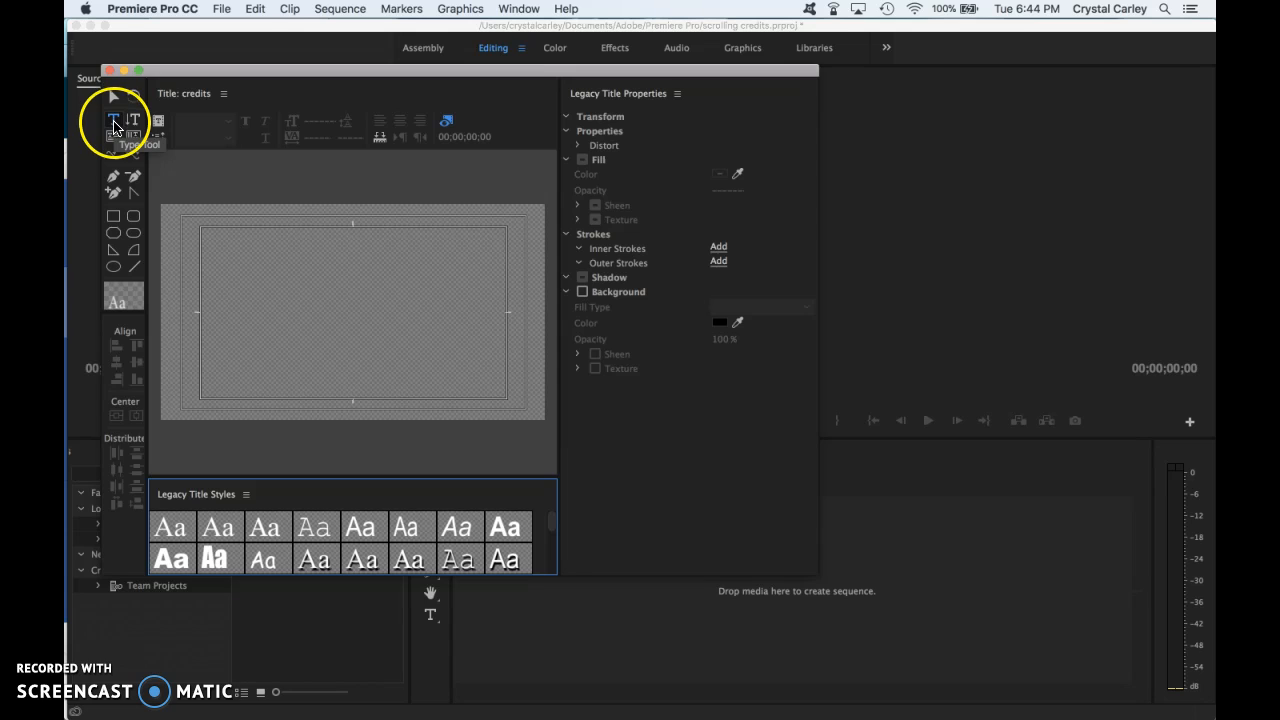
pyautogui.click(113, 121)
pyautogui.moveTo(256, 228); pyautogui.dragTo(437, 419)
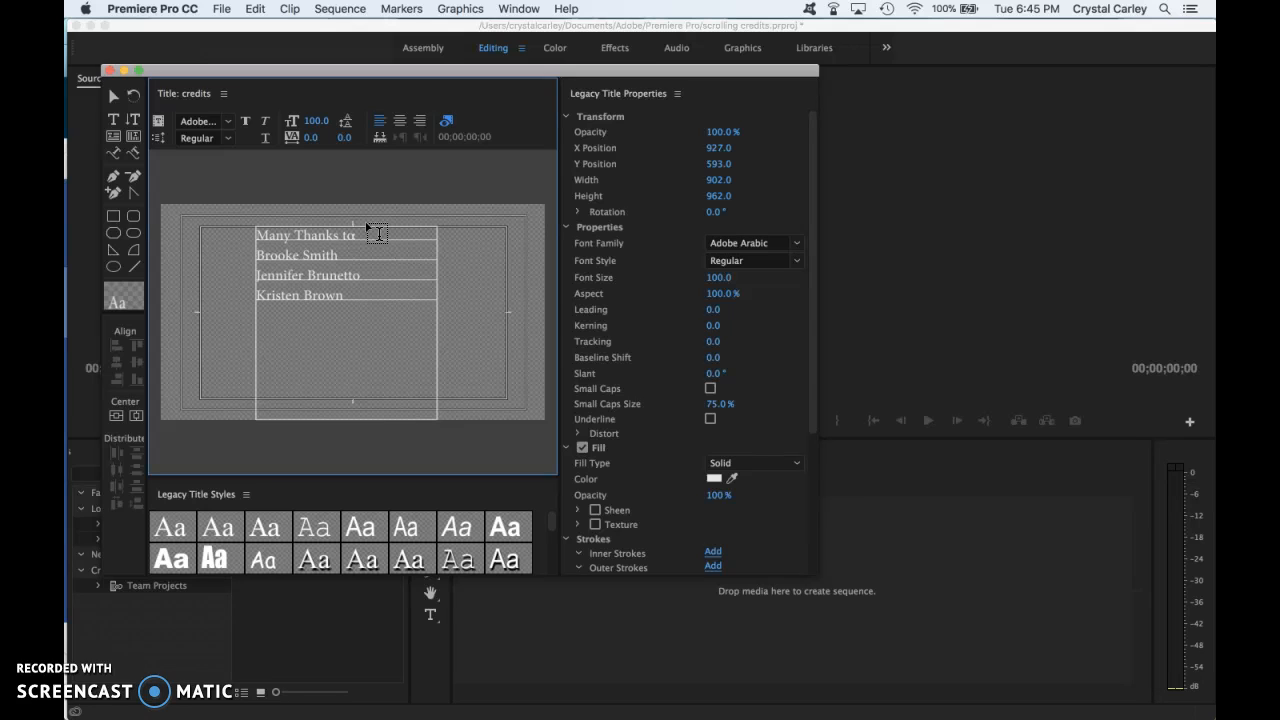
# Fill the text box with "Many Thanks to", three people's full names on separate lines, and blank lines below them
pyautogui.press('Return')
pyautogui.press('Return')
pyautogui.press('Return')
pyautogui.press('Return')
pyautogui.press('Return')
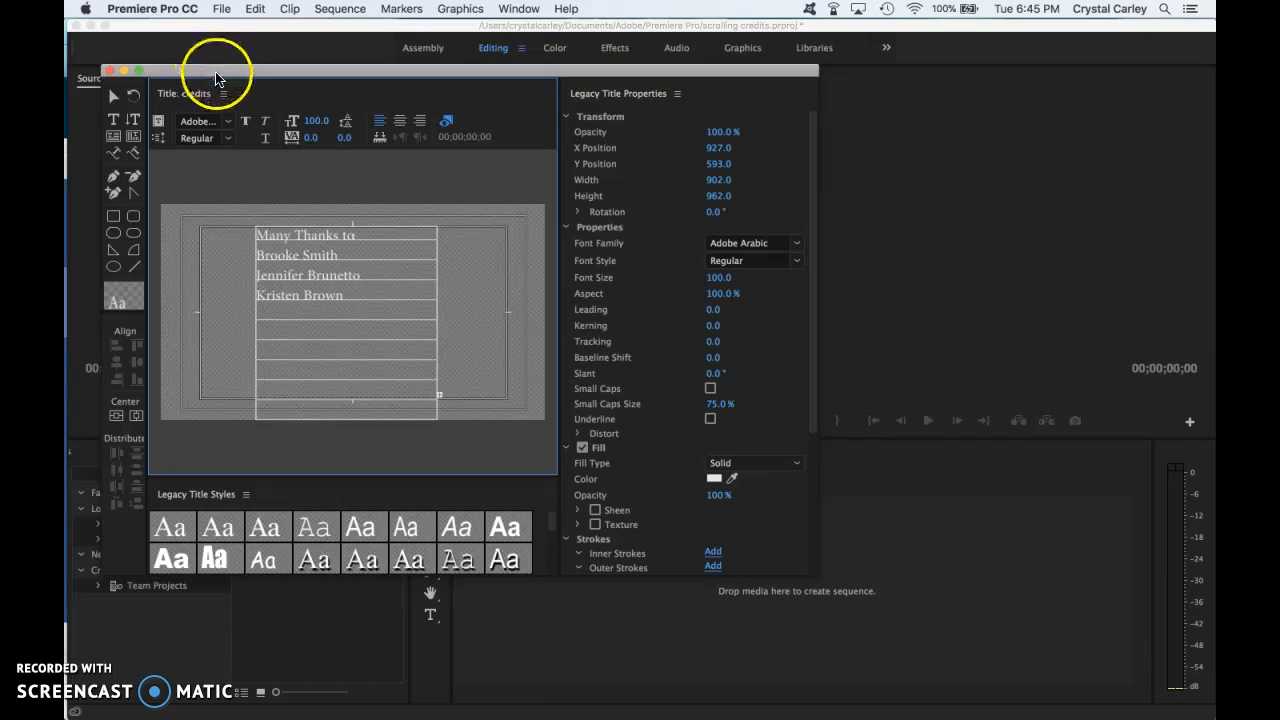
# Set the title type to Roll with Start Off Screen and End Off Screen enabled, and close the title editor
pyautogui.moveTo(217, 79); pyautogui.dragTo(217, 51)
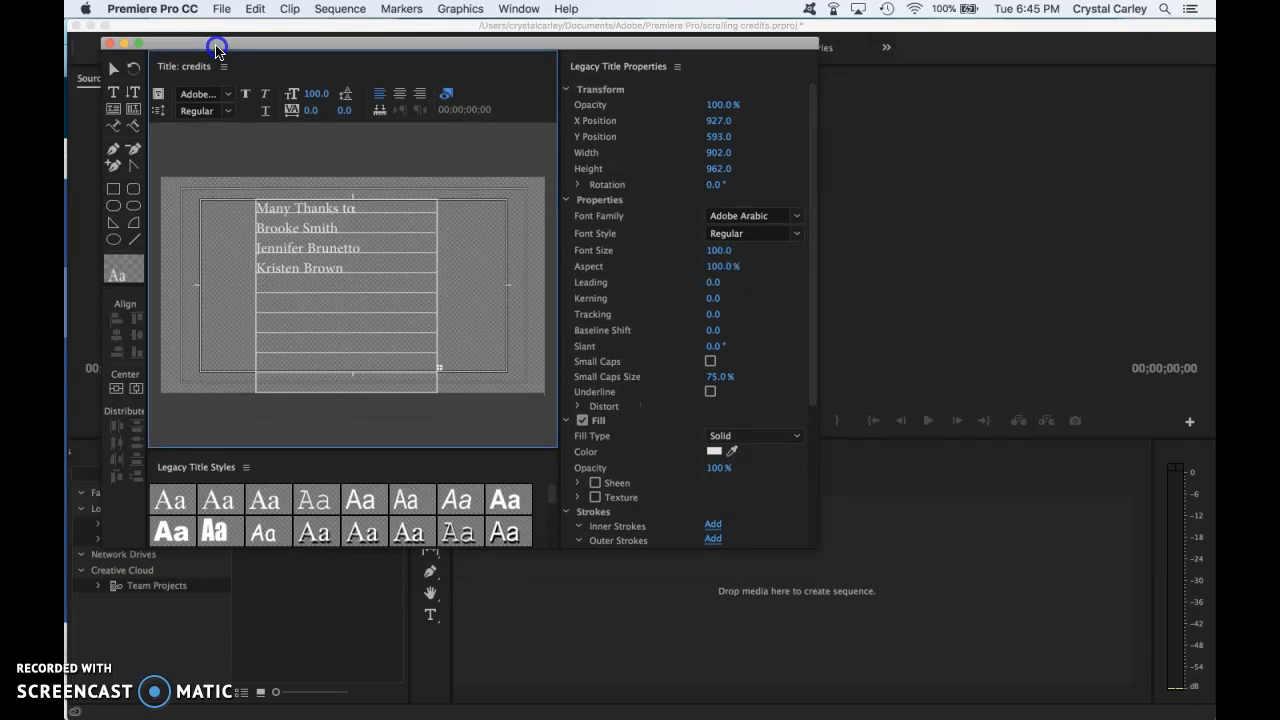
pyautogui.click(159, 112)
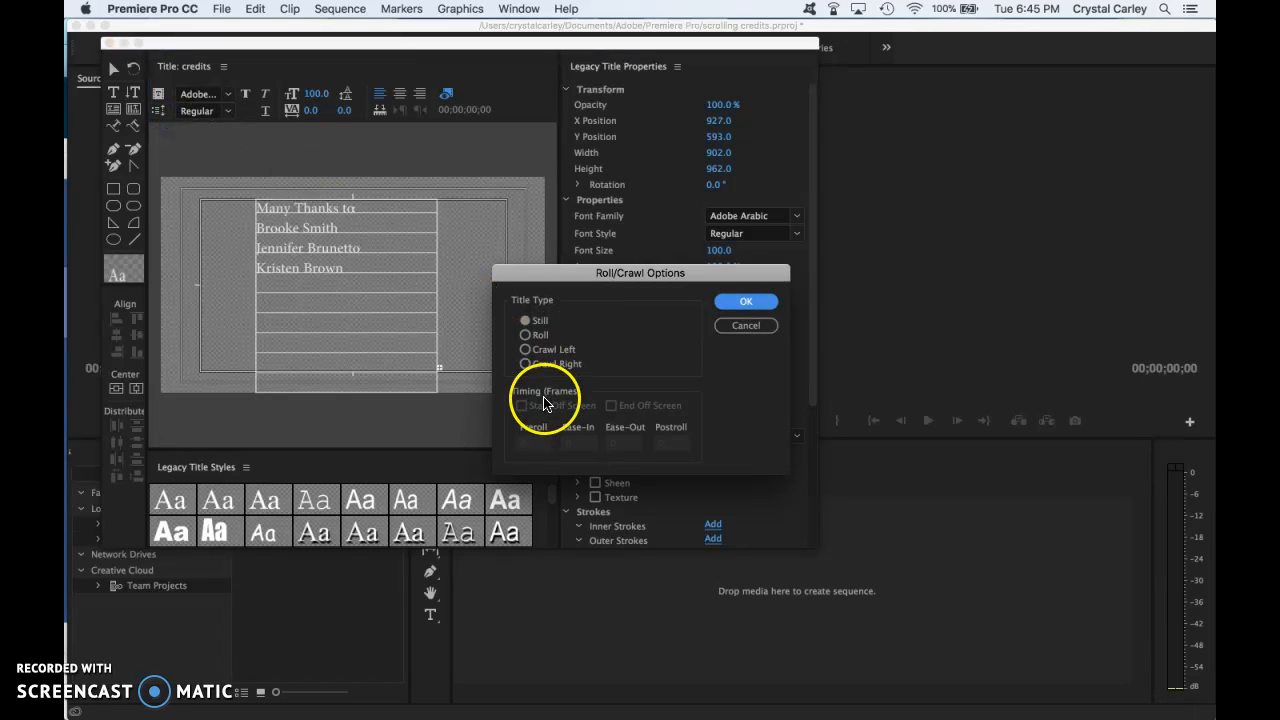
pyautogui.click(535, 336)
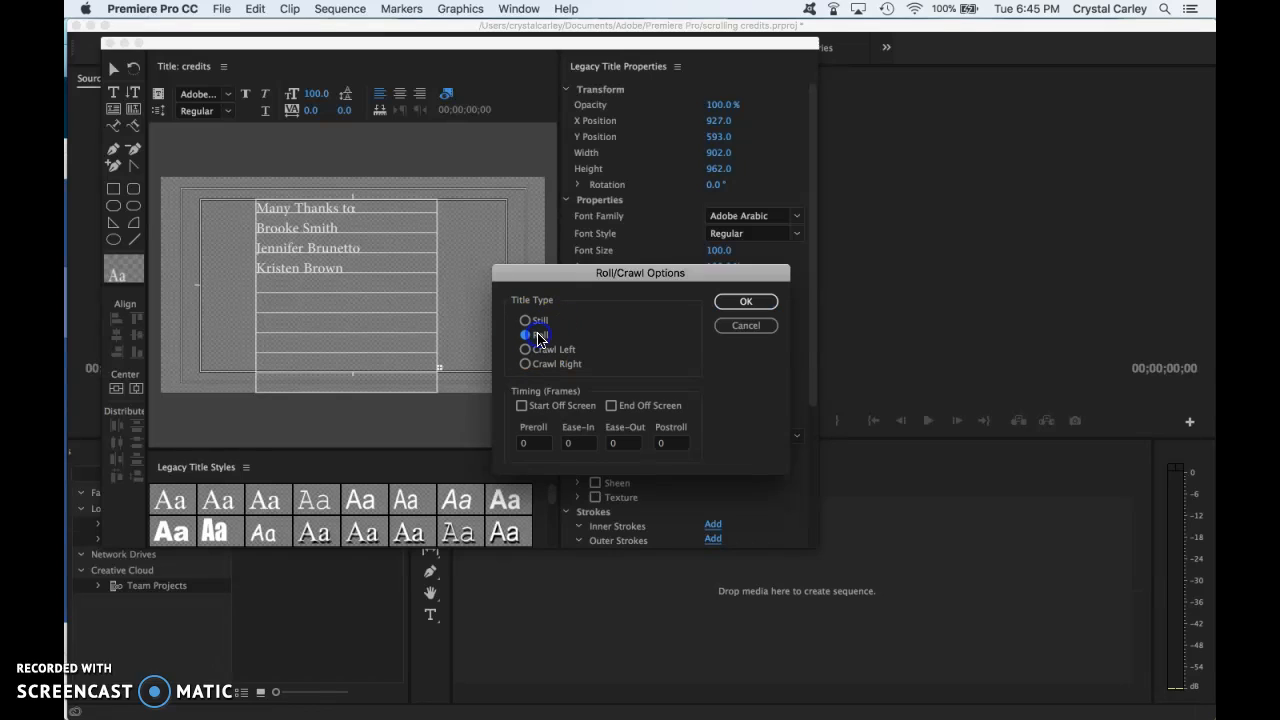
pyautogui.click(532, 410)
pyautogui.click(646, 410)
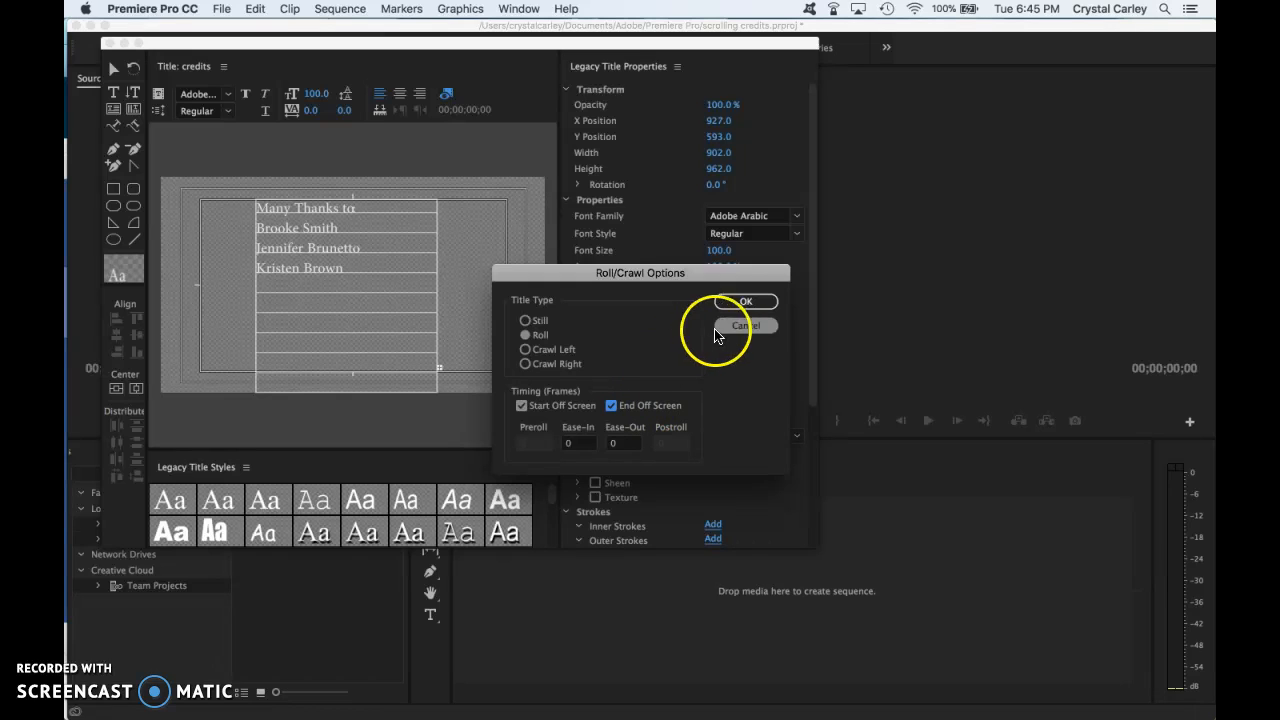
pyautogui.click(746, 302)
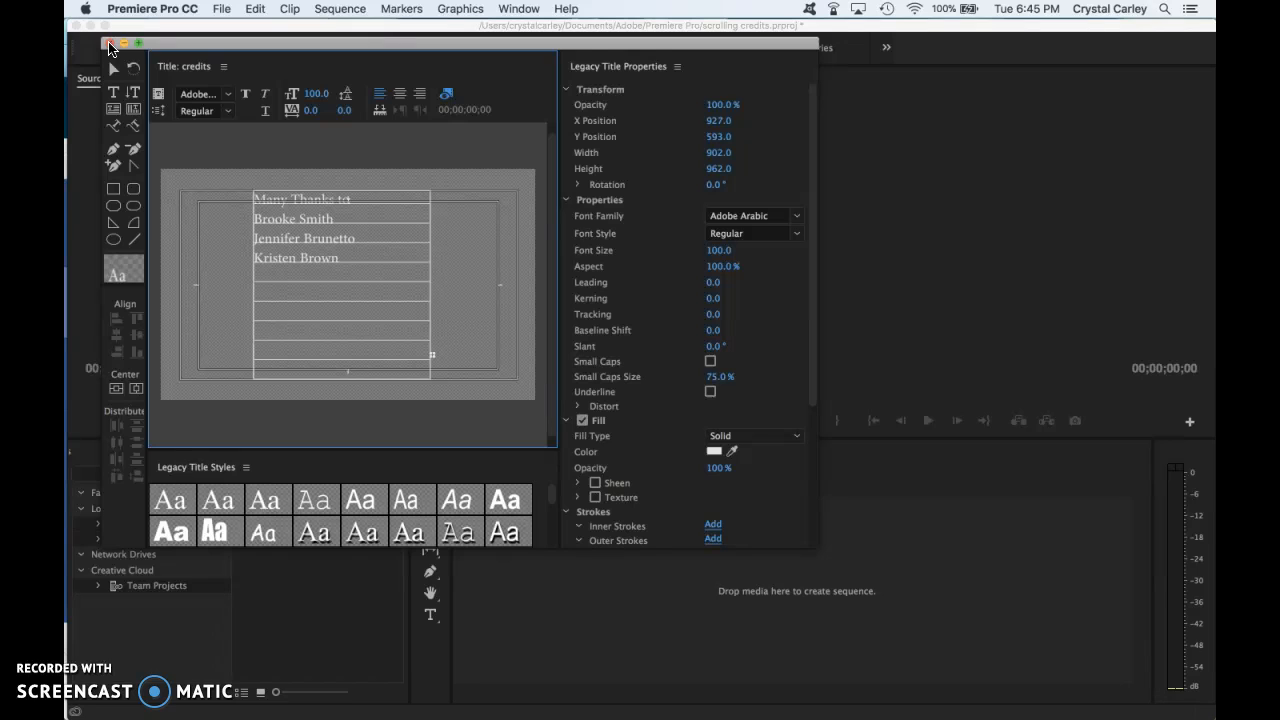
pyautogui.click(110, 46)
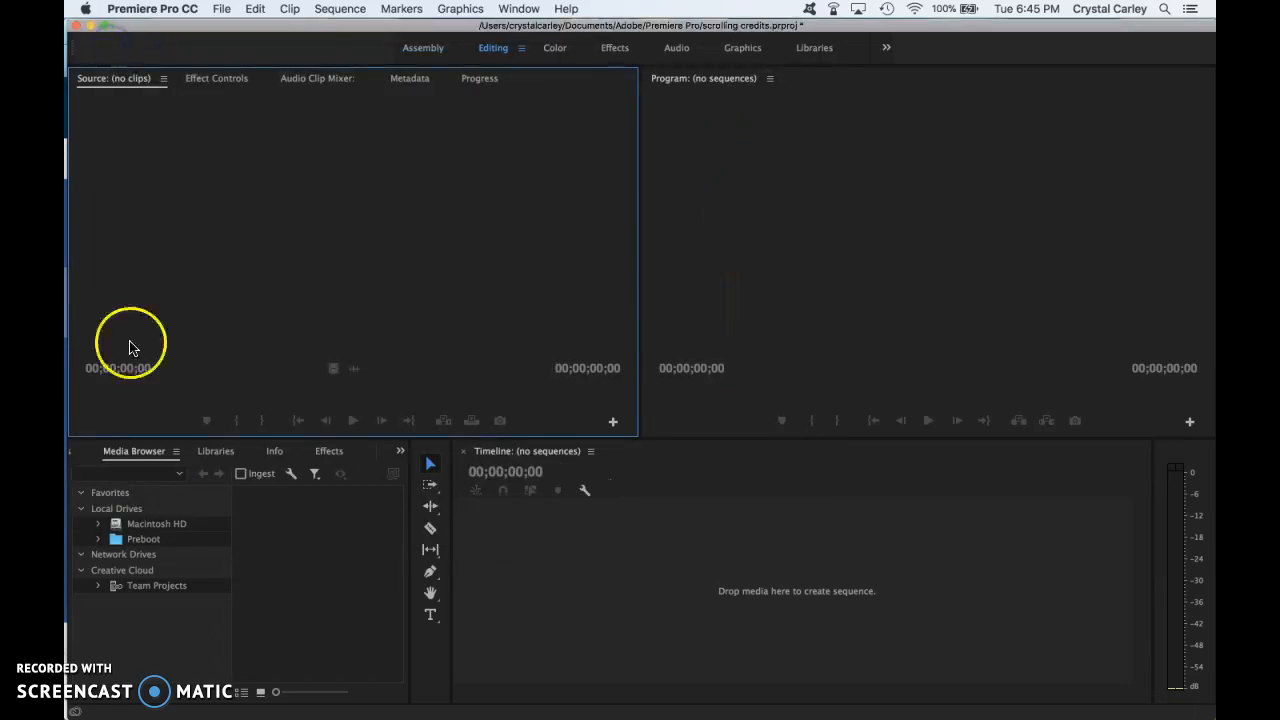
# Create a sequence by placing the credits title from the project in the empty timeline, and play back the roll
pyautogui.click(230, 453)
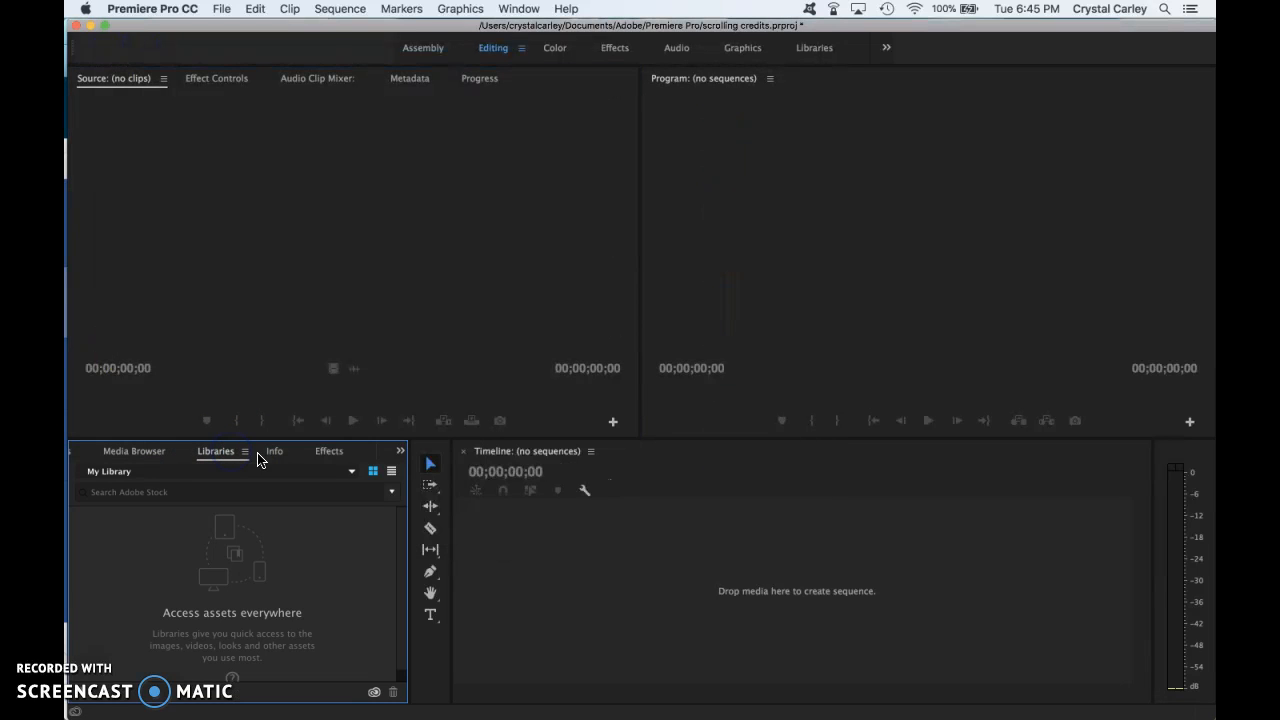
pyautogui.click(283, 460)
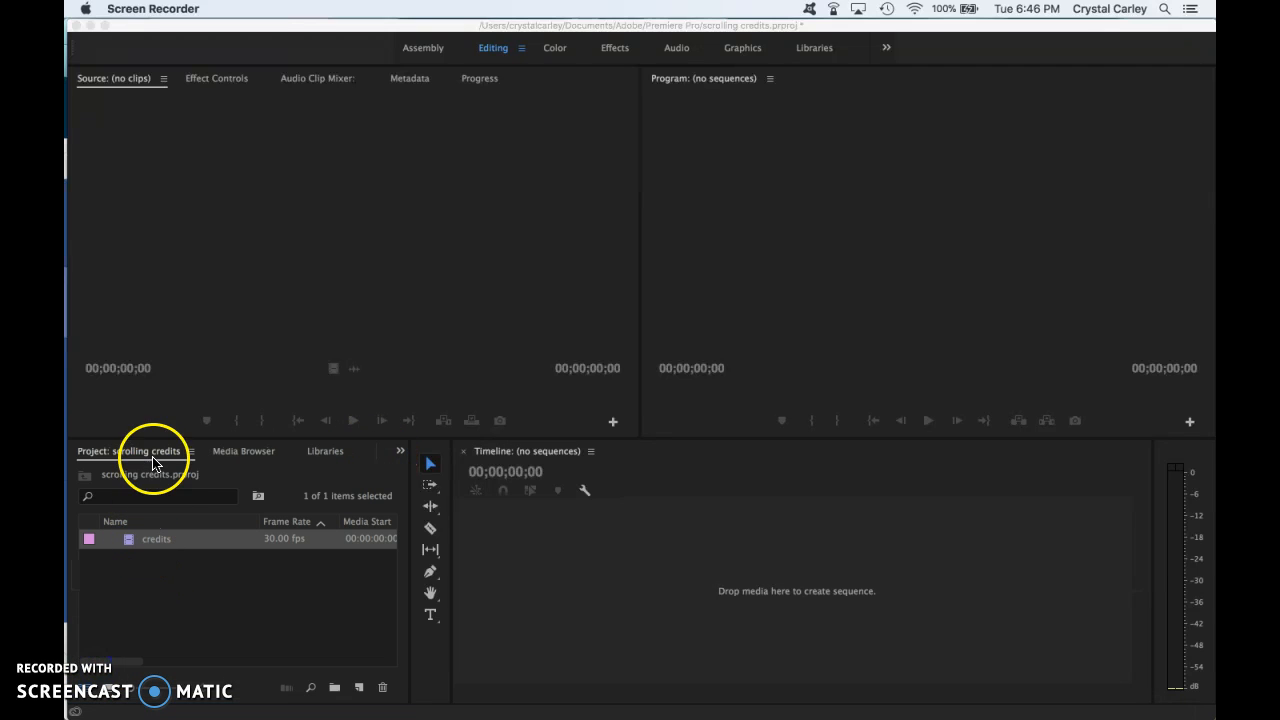
pyautogui.click(148, 540)
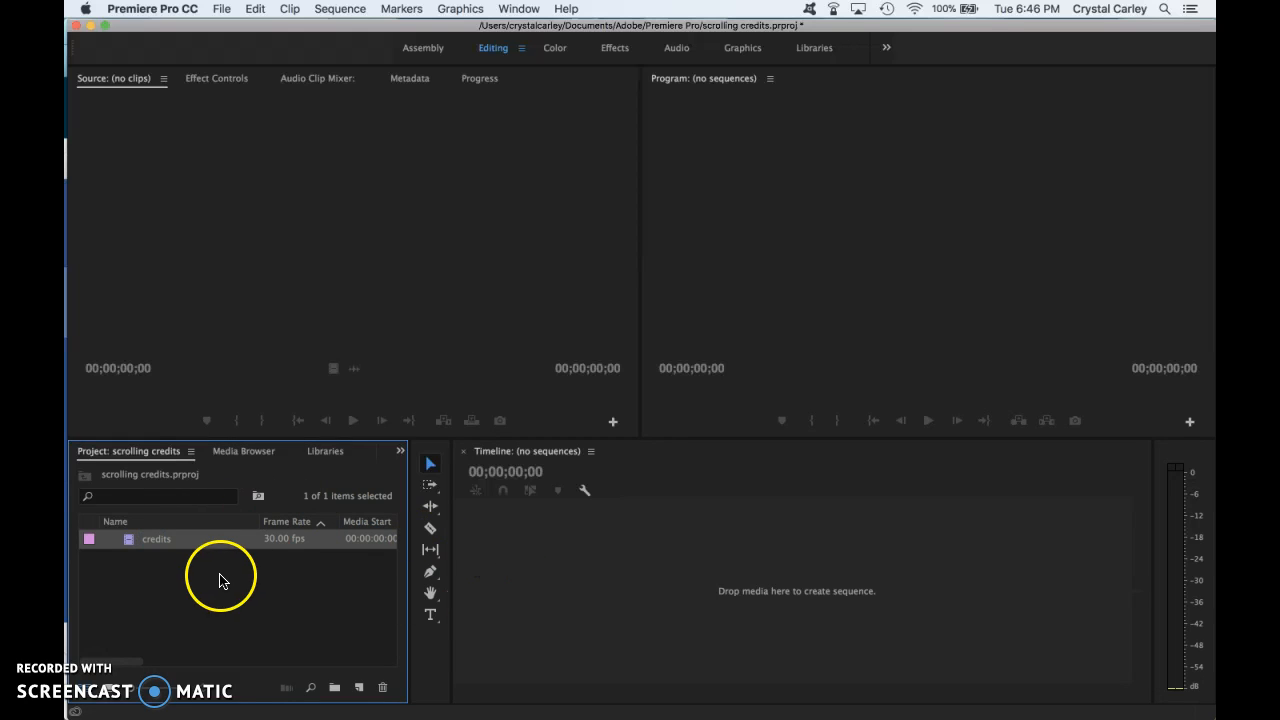
pyautogui.moveTo(150, 541); pyautogui.dragTo(606, 563)
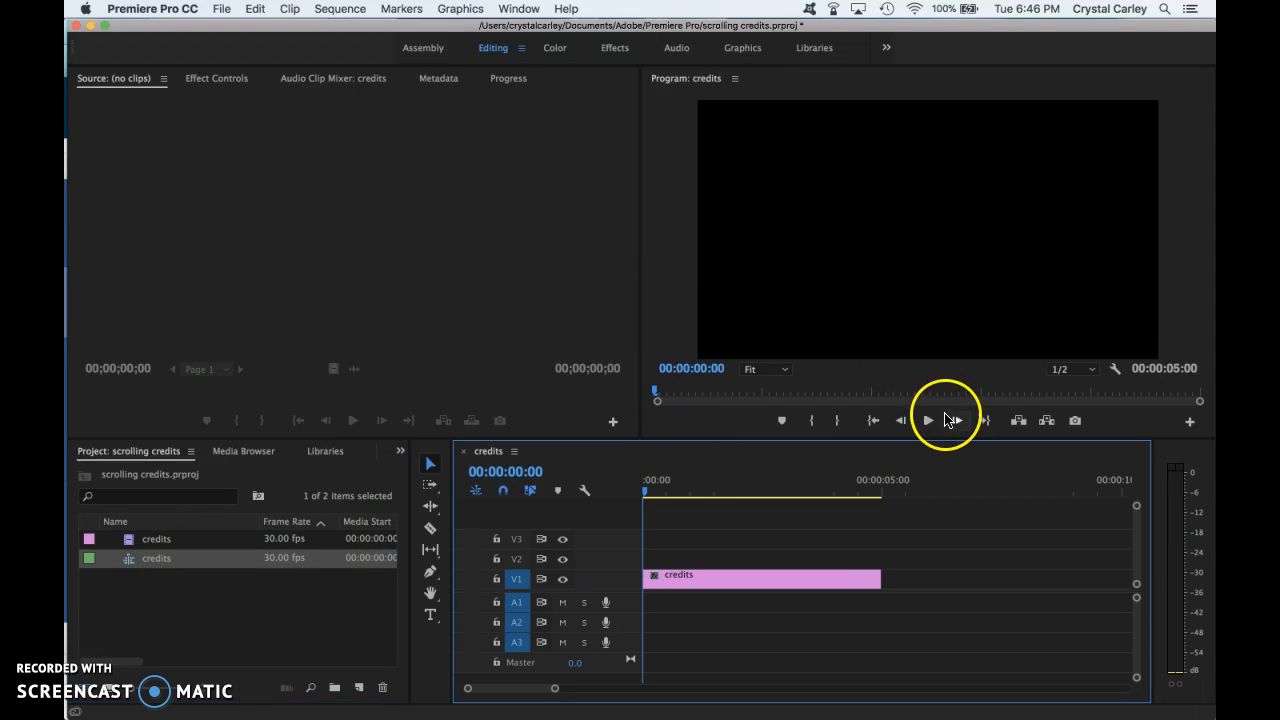
pyautogui.click(930, 421)
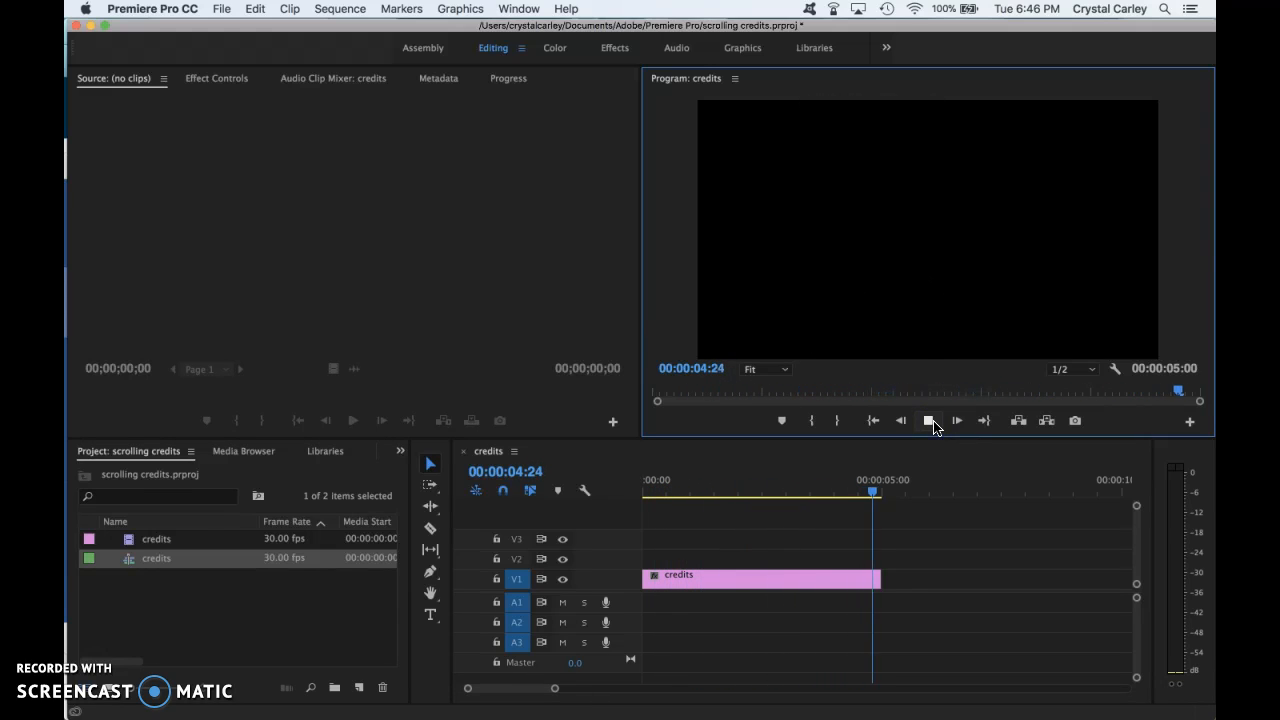
pyautogui.click(930, 421)
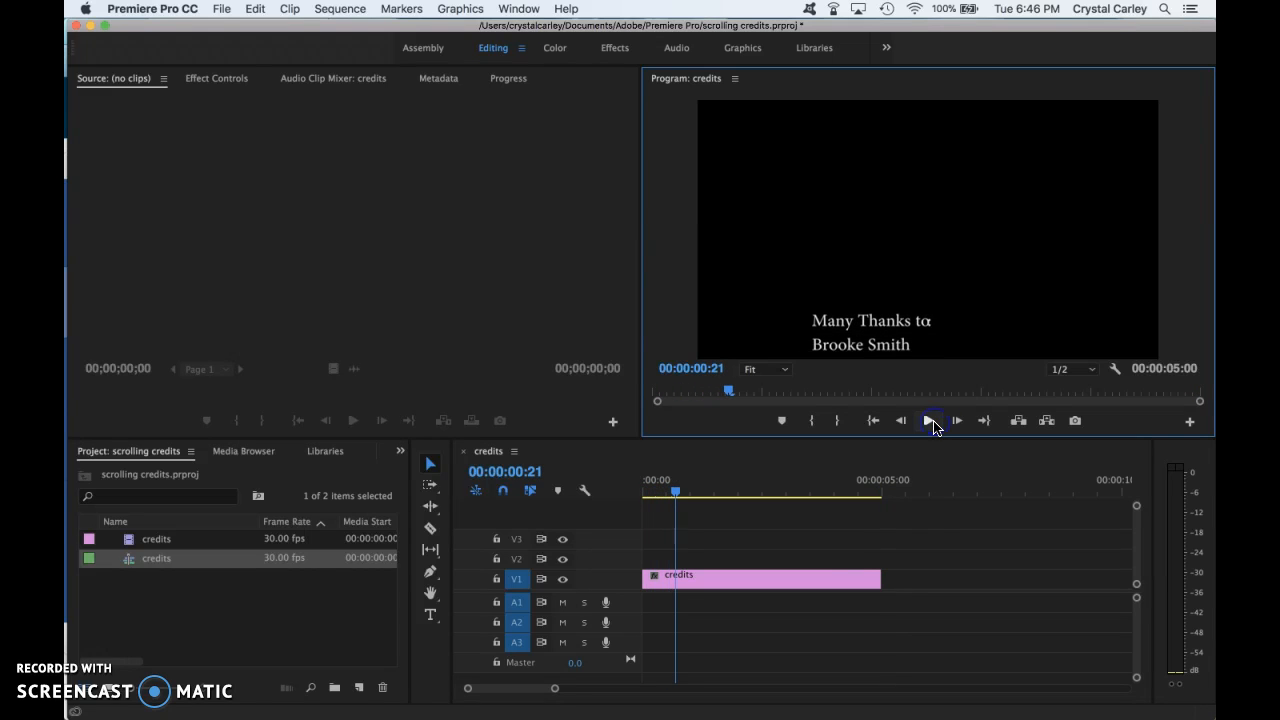
# Extend the end of the credits clip to about 00:00:08:11 and preview the slower roll
pyautogui.click(877, 577)
pyautogui.moveTo(877, 579); pyautogui.dragTo(1042, 580)
pyautogui.click(928, 421)
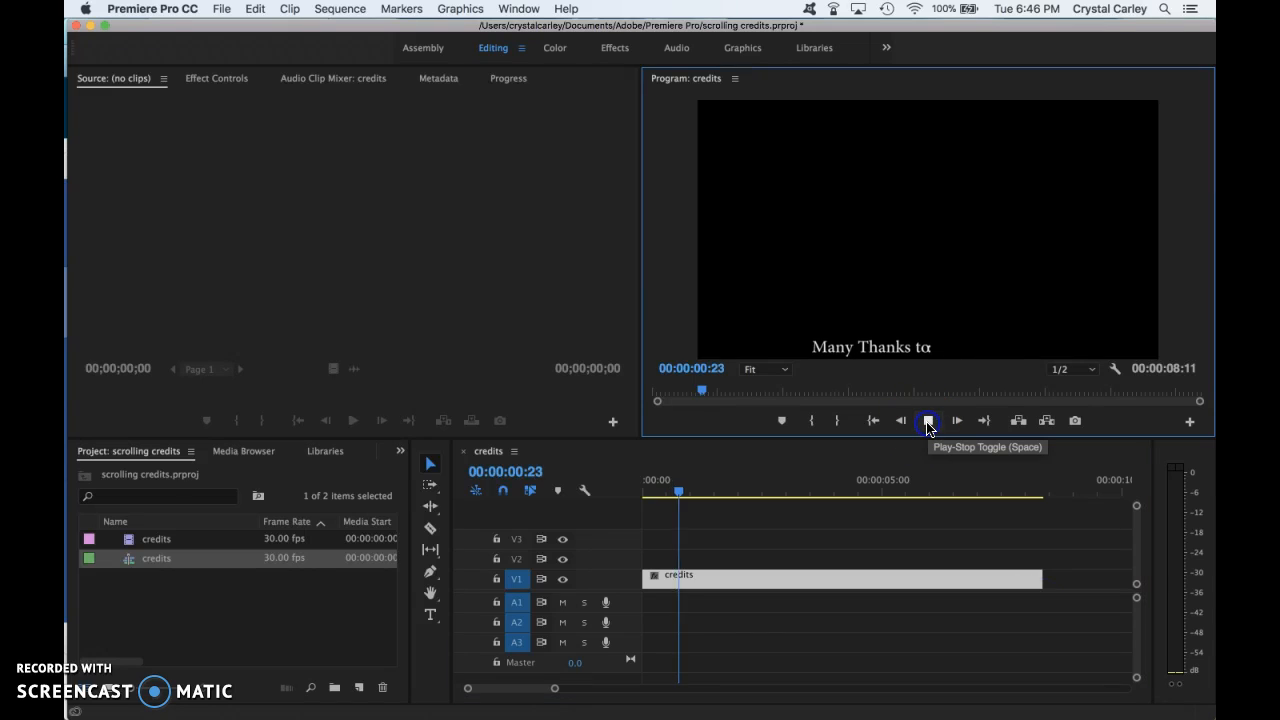
pyautogui.click(928, 421)
# Extend the credits clip to about 00:00:20:14 and play it back from the start of the sequence
pyautogui.moveTo(554, 688); pyautogui.dragTo(618, 689)
pyautogui.click(750, 577)
pyautogui.click(757, 584)
pyautogui.moveTo(780, 576); pyautogui.dragTo(975, 583)
pyautogui.moveTo(686, 480); pyautogui.dragTo(636, 491)
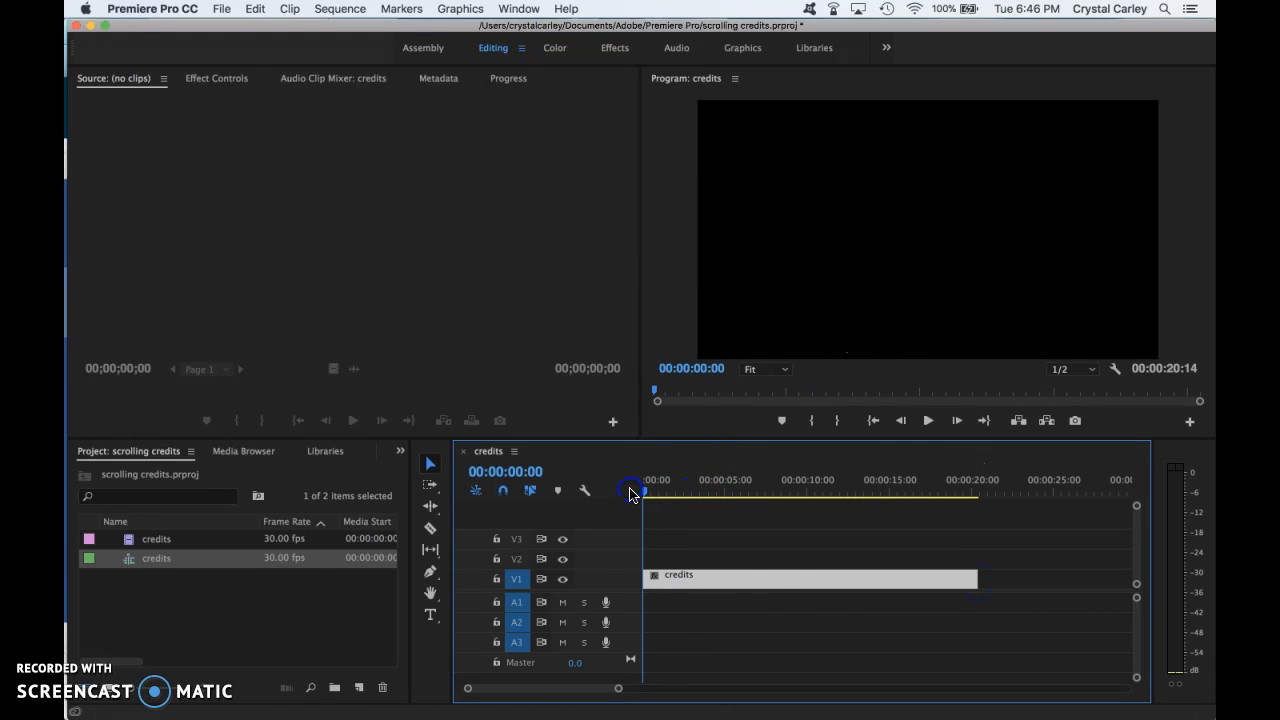
pyautogui.click(928, 421)
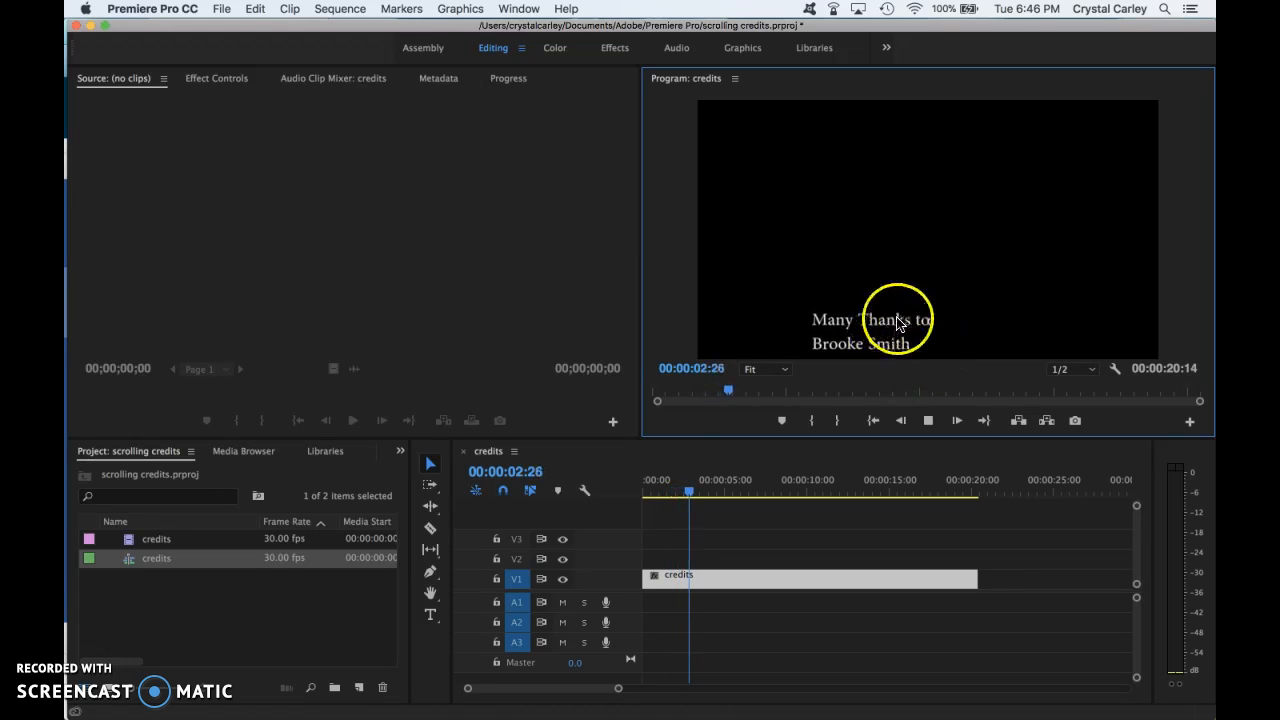
pyautogui.click(928, 421)
# Shorten the credits clip to about 00:00:04:09 and play the faster roll from the start
pyautogui.click(945, 575)
pyautogui.moveTo(972, 580); pyautogui.dragTo(712, 580)
pyautogui.moveTo(714, 488); pyautogui.dragTo(629, 500)
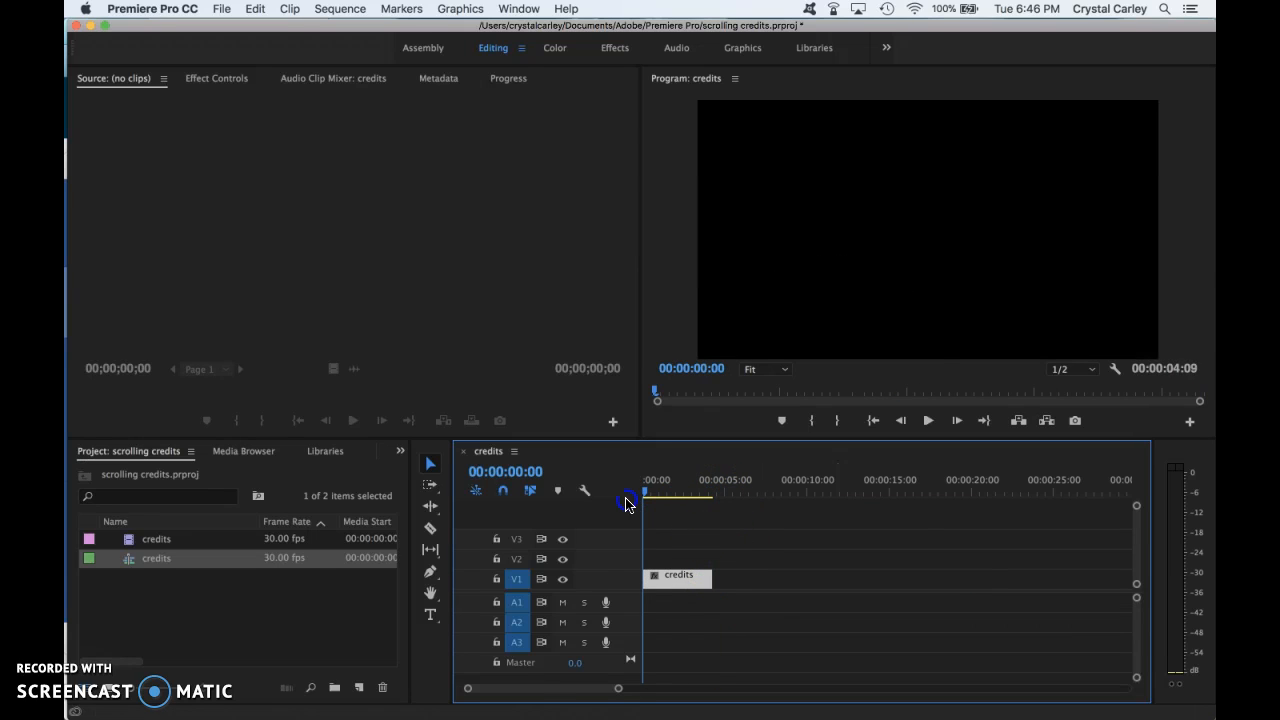
pyautogui.click(933, 421)
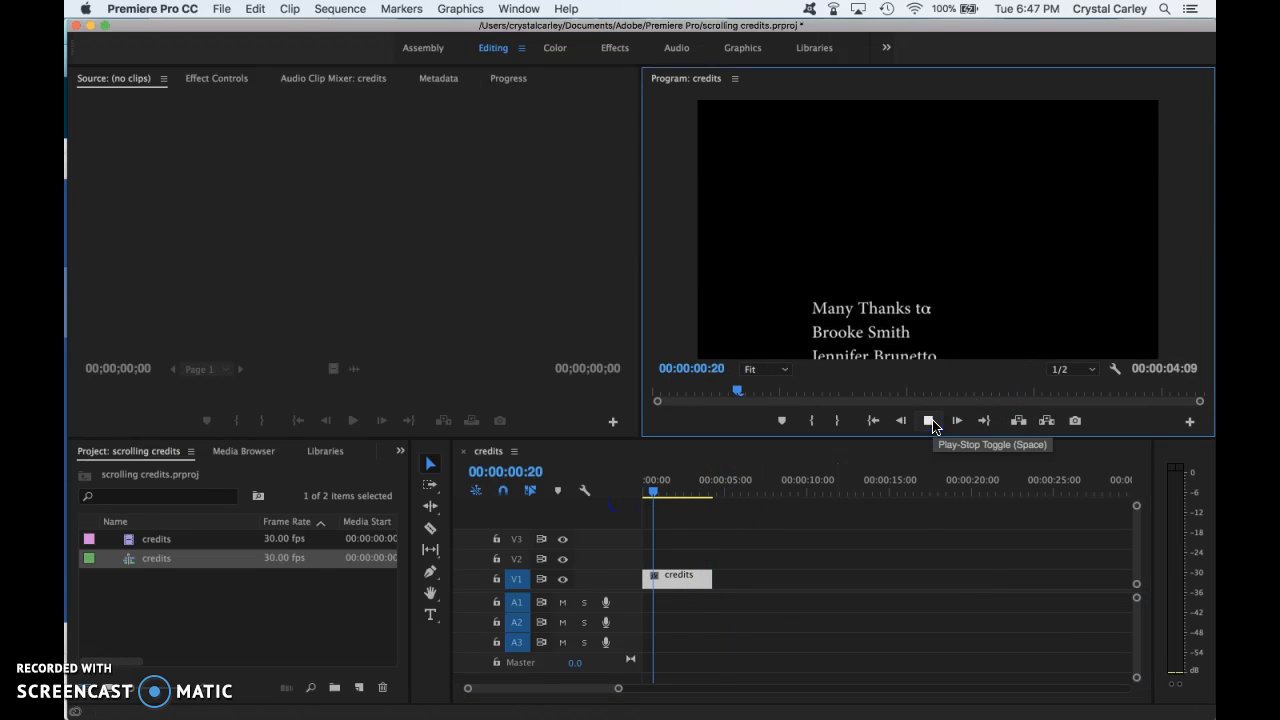
# Import the image finn baby.jpg into the project
pyautogui.click(102, 661)
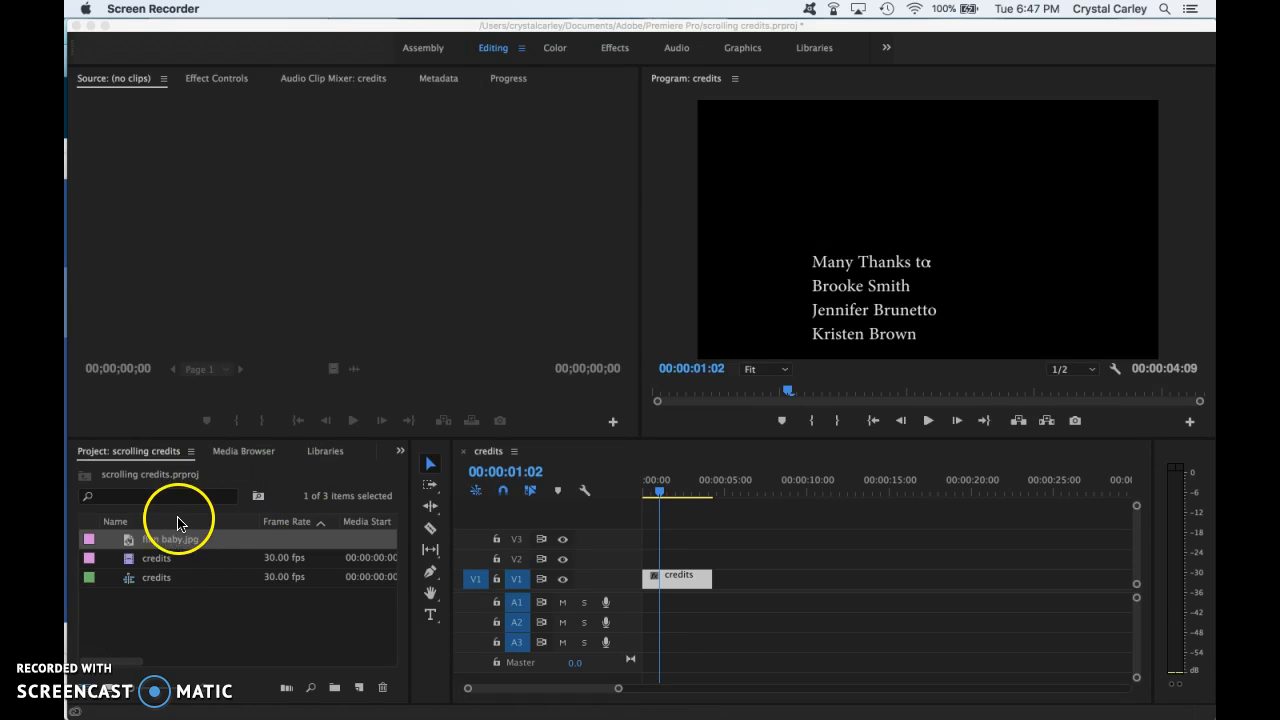
# Reopen the credits title and draw a white rectangle about 1896 by 1030 px across its canvas
pyautogui.doubleClick(147, 560)
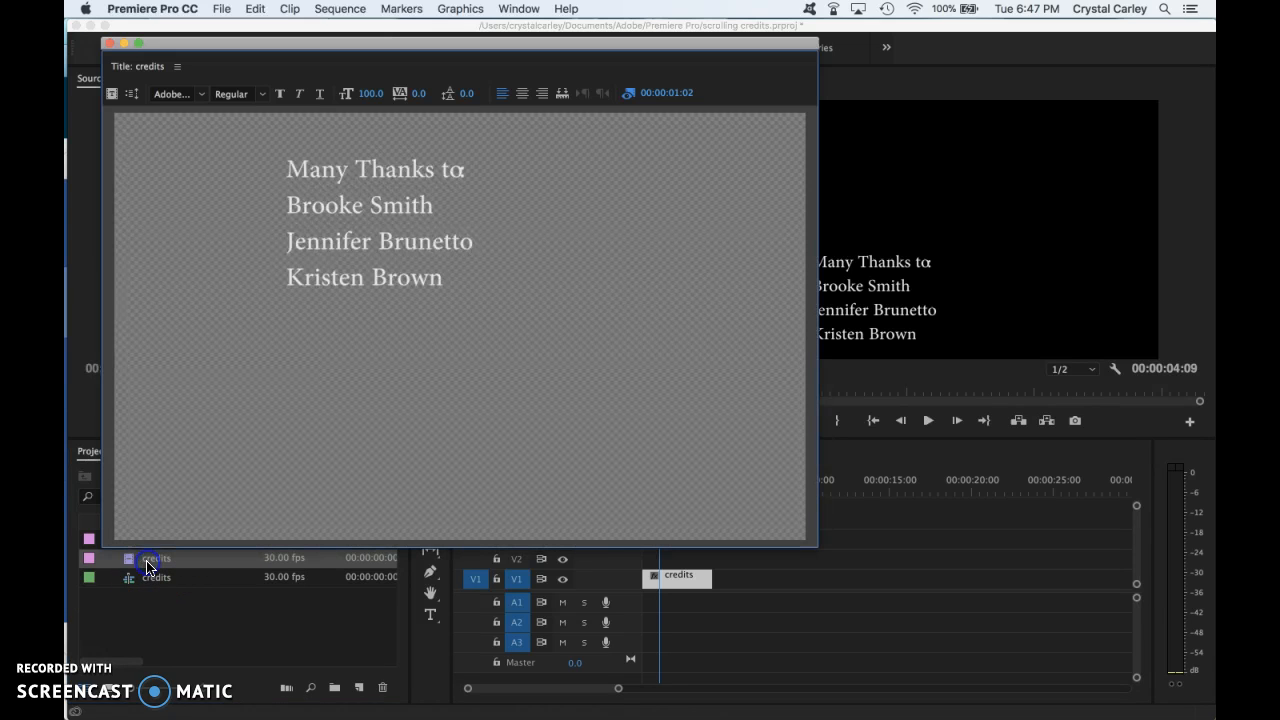
pyautogui.click(115, 190)
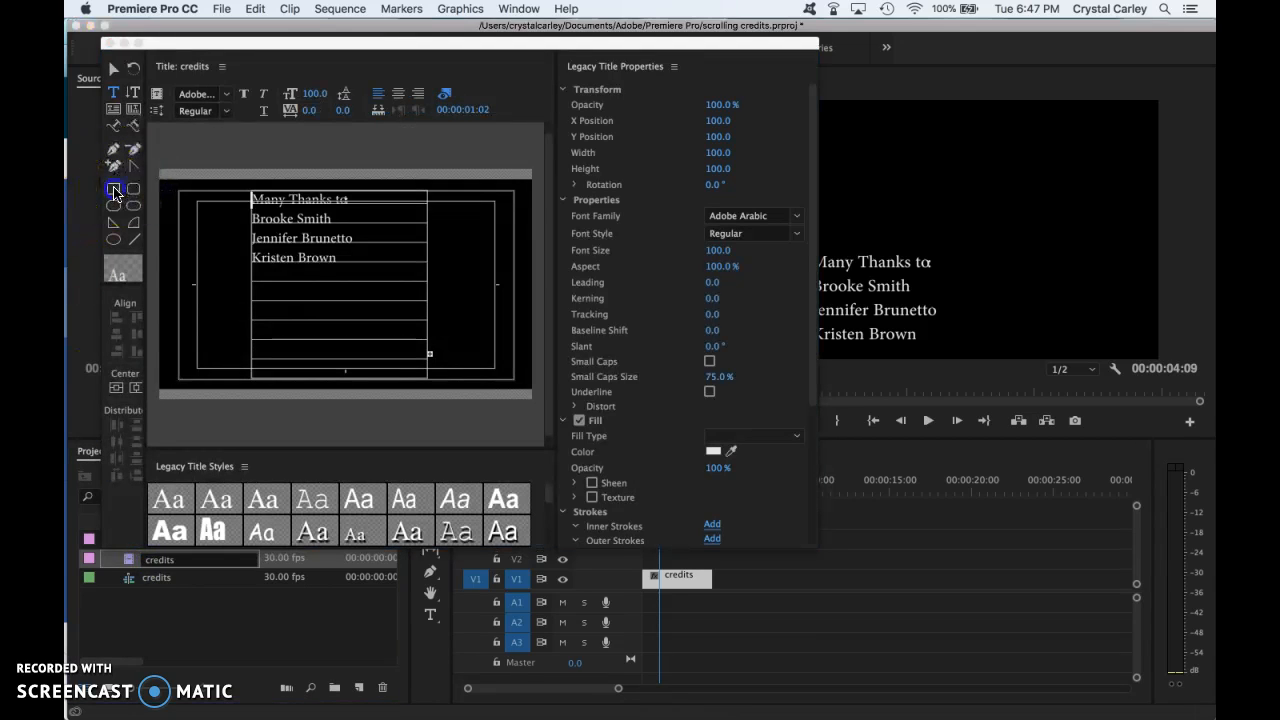
pyautogui.moveTo(204, 188); pyautogui.dragTo(529, 387)
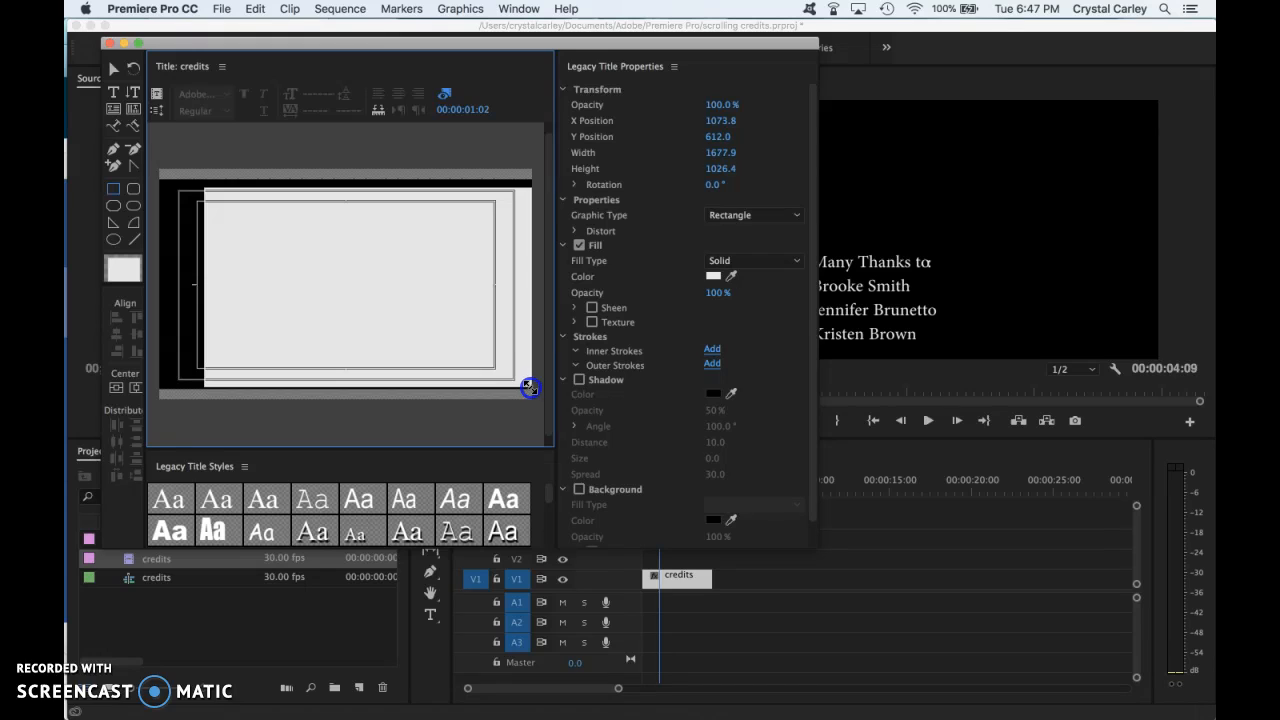
pyautogui.moveTo(206, 290); pyautogui.dragTo(166, 286)
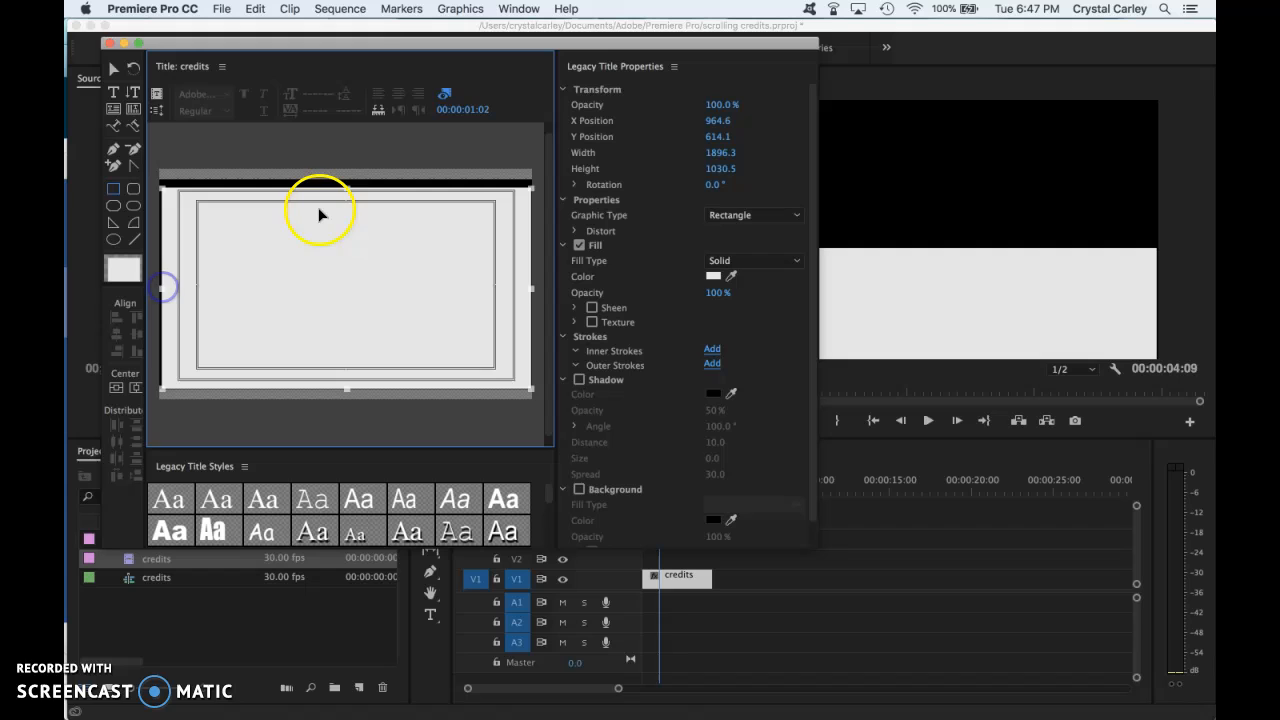
# Try to send the white rectangle to the back, behind the credits text
pyautogui.rightClick(320, 262)
pyautogui.click(399, 470)
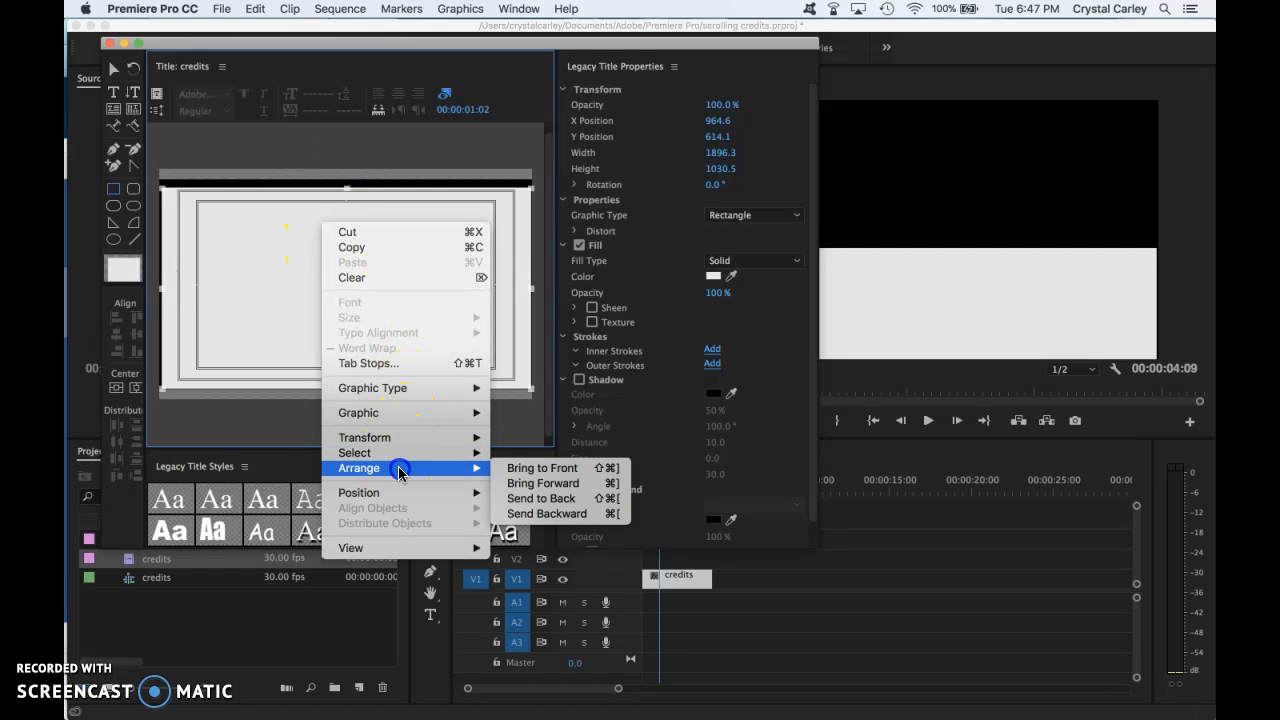
pyautogui.click(523, 498)
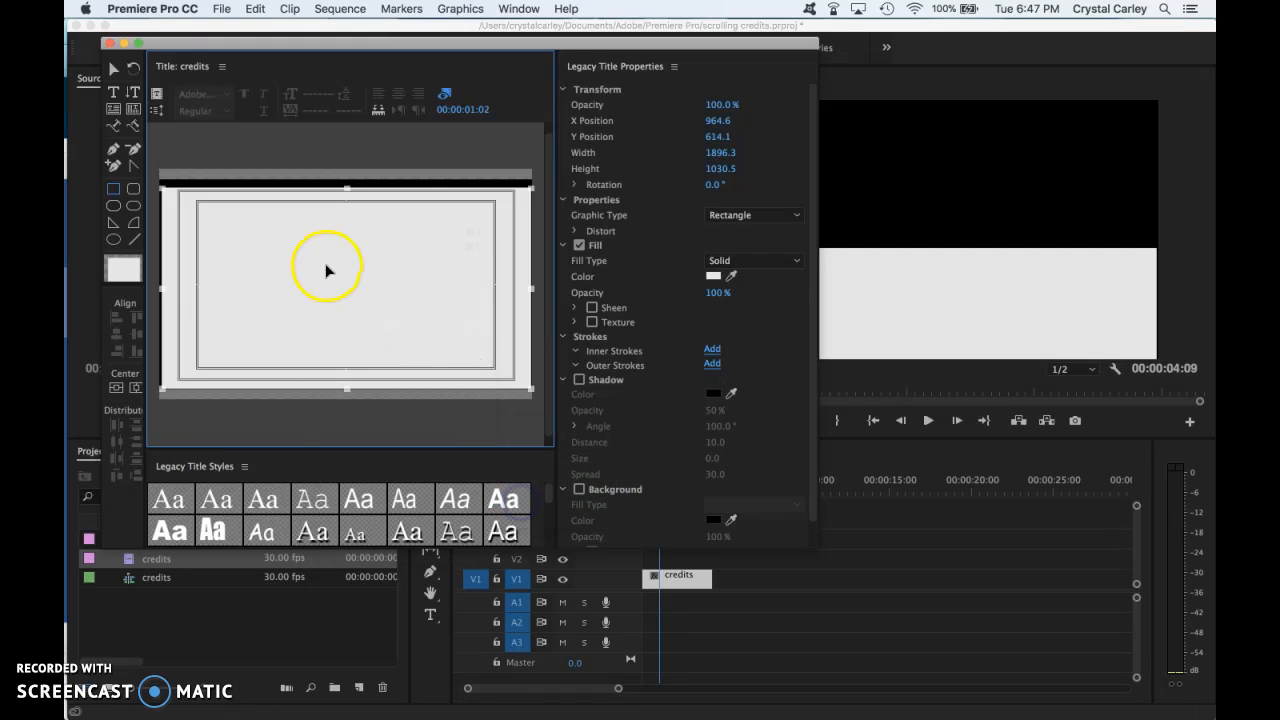
# Try to place the text cursor in the credits lines over the rectangle with the Type tool
pyautogui.click(113, 92)
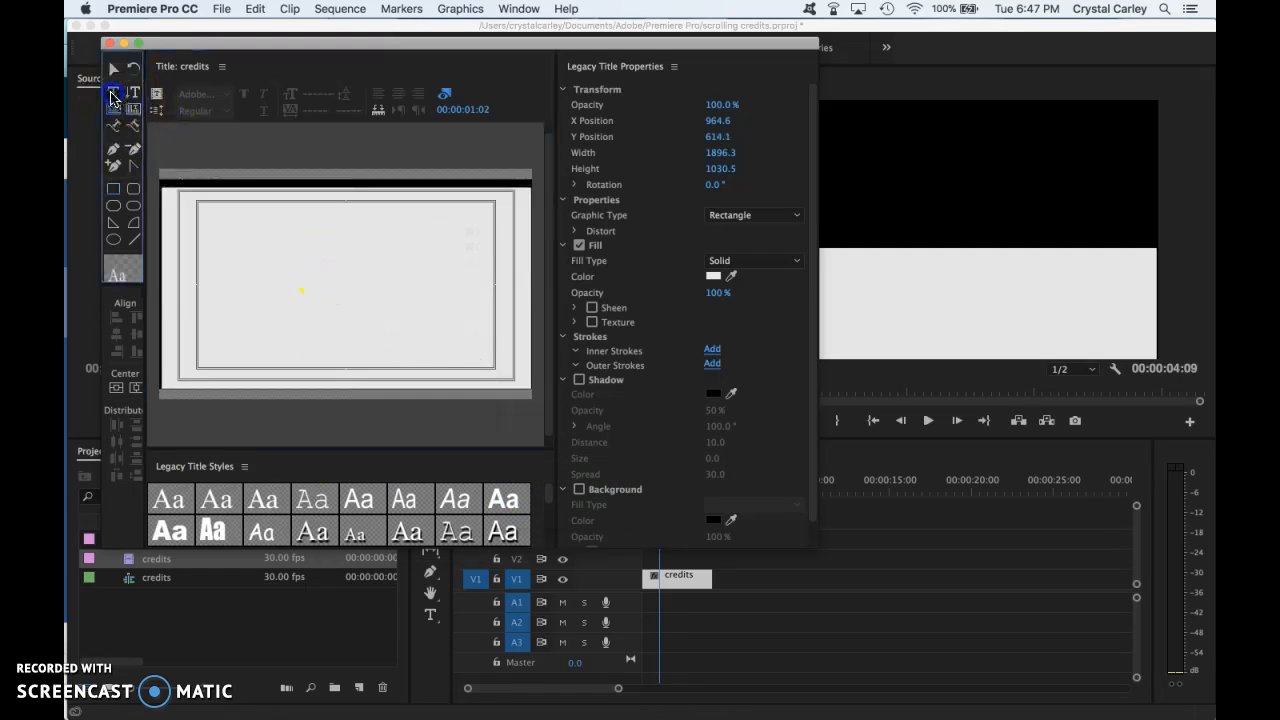
pyautogui.click(298, 266)
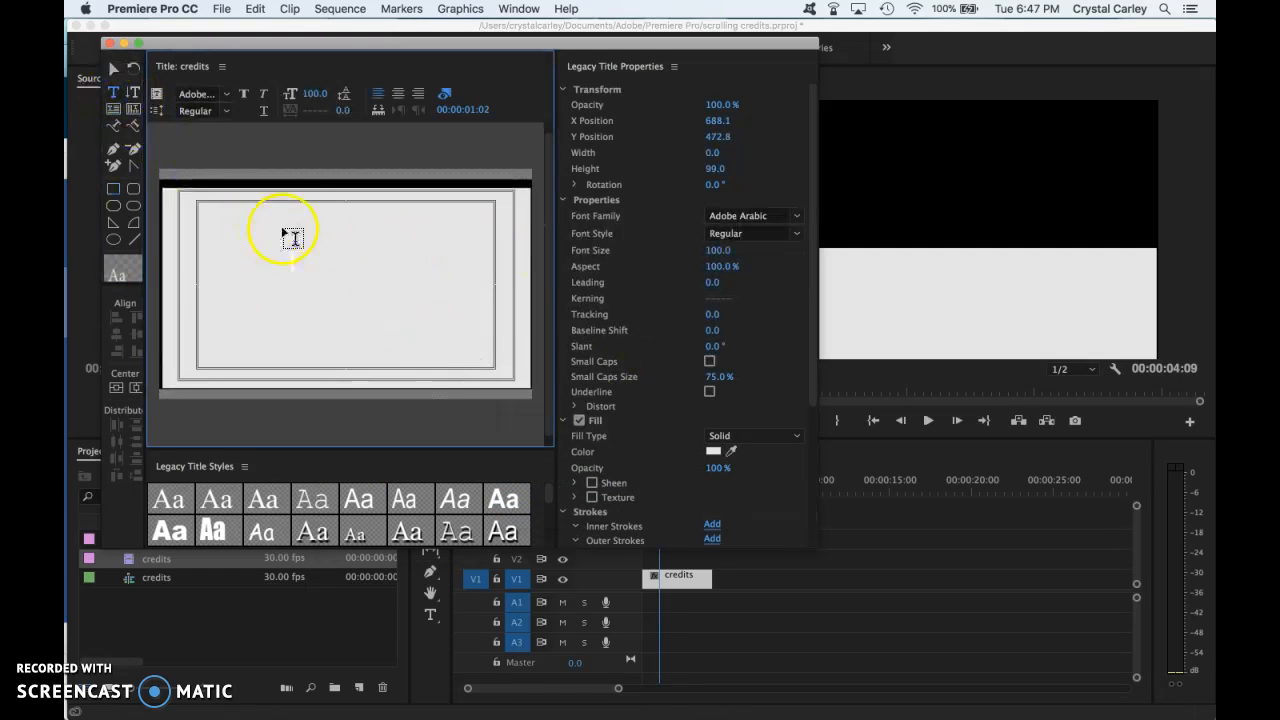
pyautogui.click(311, 209)
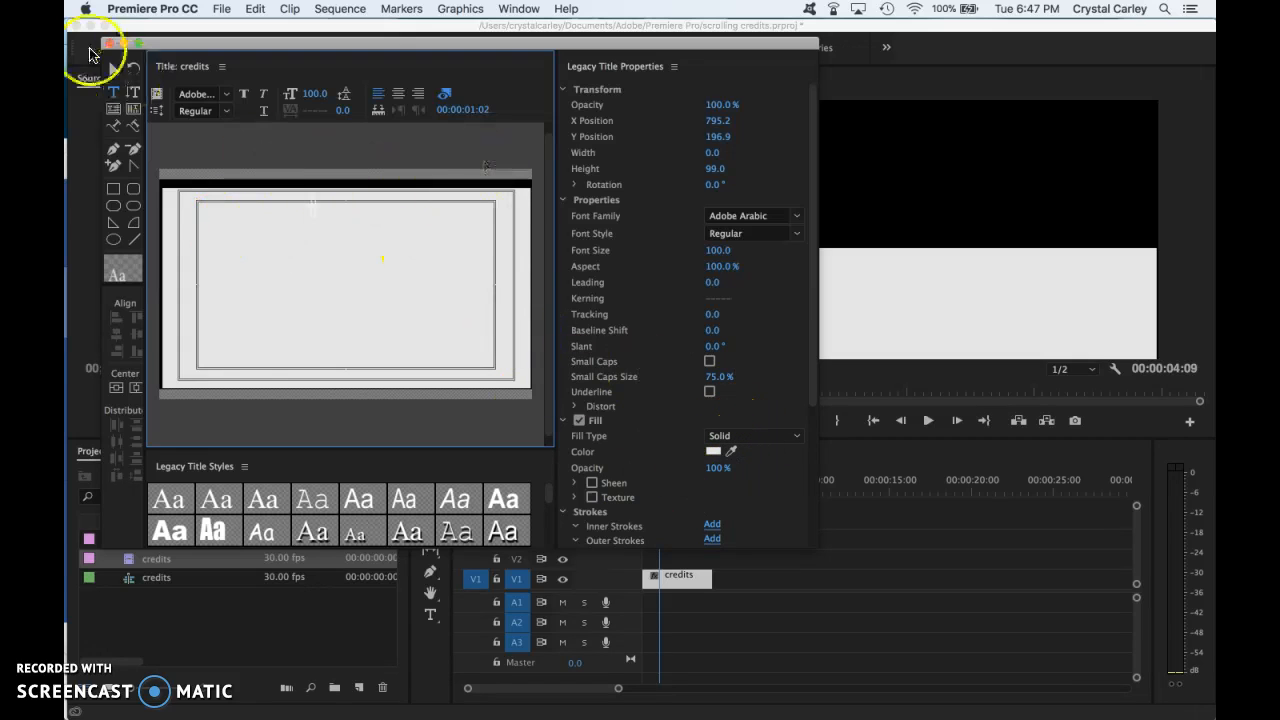
# Remove the white rectangle from the credits title and close the title editor
pyautogui.click(110, 70)
pyautogui.click(166, 209)
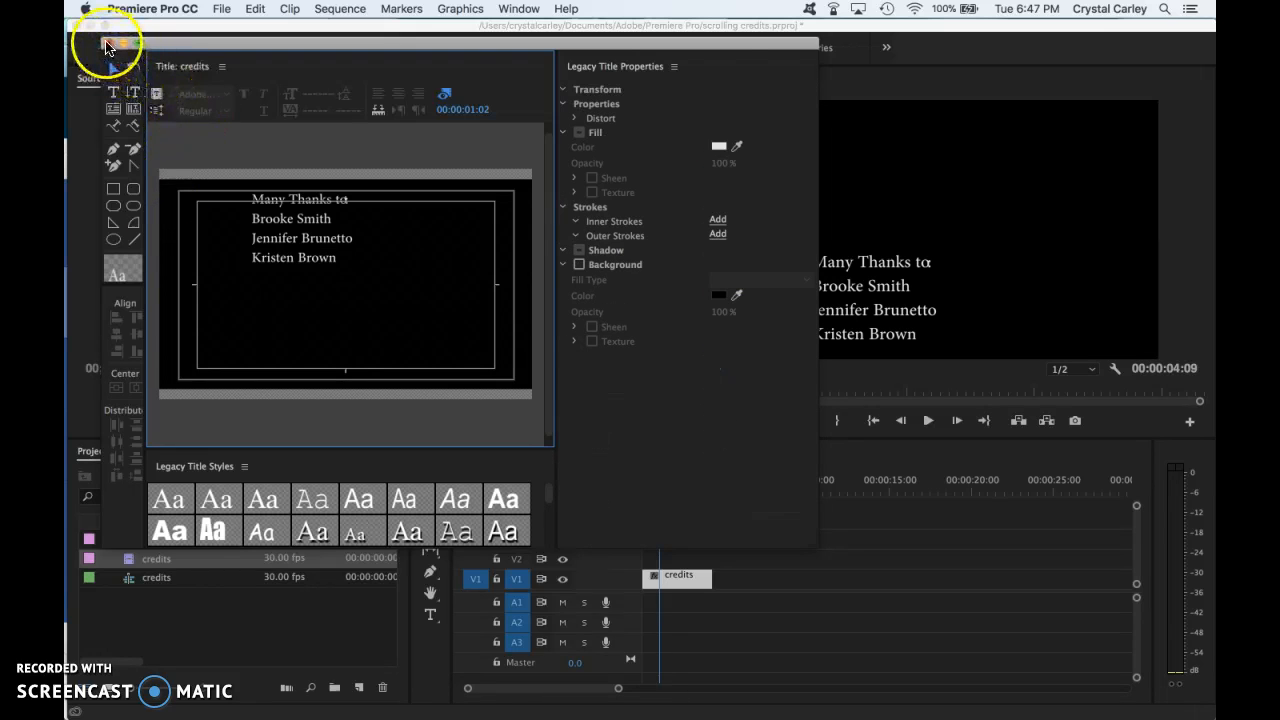
pyautogui.click(107, 44)
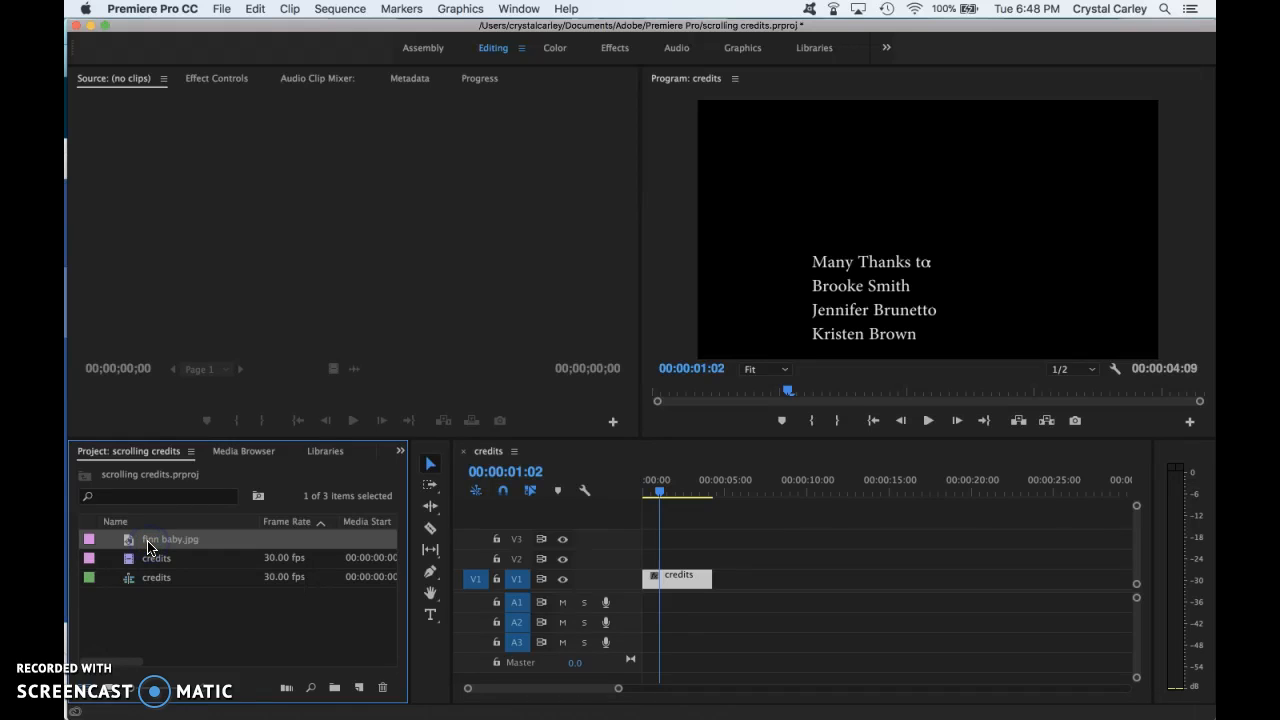
# Move the credits clip up to track V2 and place finn baby.jpg beneath it at the start of V1
pyautogui.moveTo(241, 530); pyautogui.dragTo(586, 601)
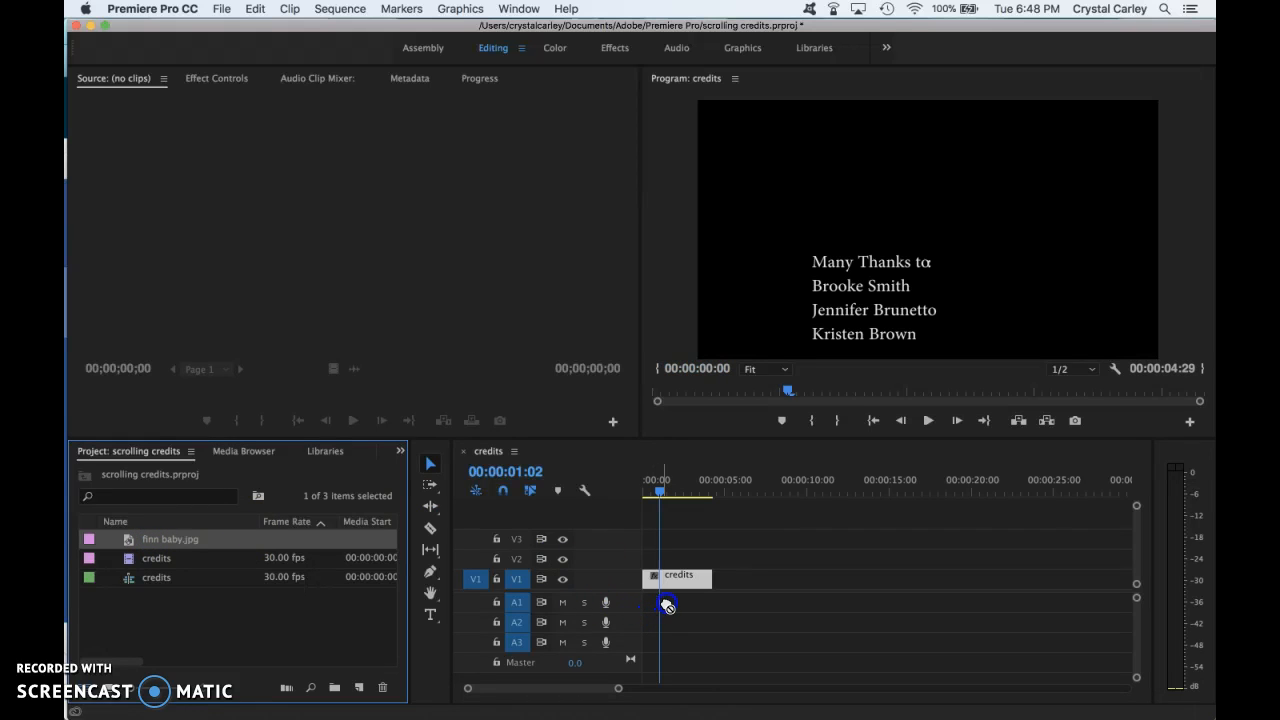
pyautogui.moveTo(737, 606); pyautogui.dragTo(682, 557)
pyautogui.moveTo(757, 580); pyautogui.dragTo(660, 583)
pyautogui.moveTo(661, 492); pyautogui.dragTo(646, 494)
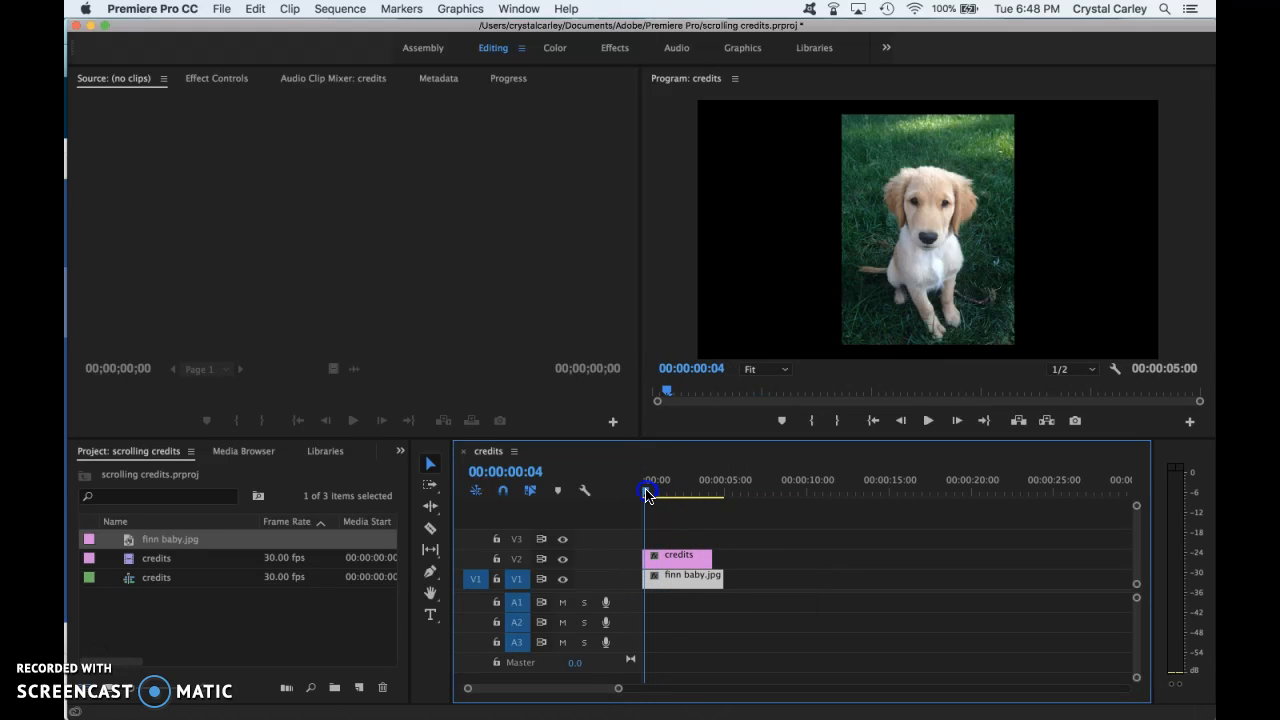
# Preview the credits over the photo, and extend both the finn baby.jpg and credits clips to end at 00:00:11:24
pyautogui.click(927, 421)
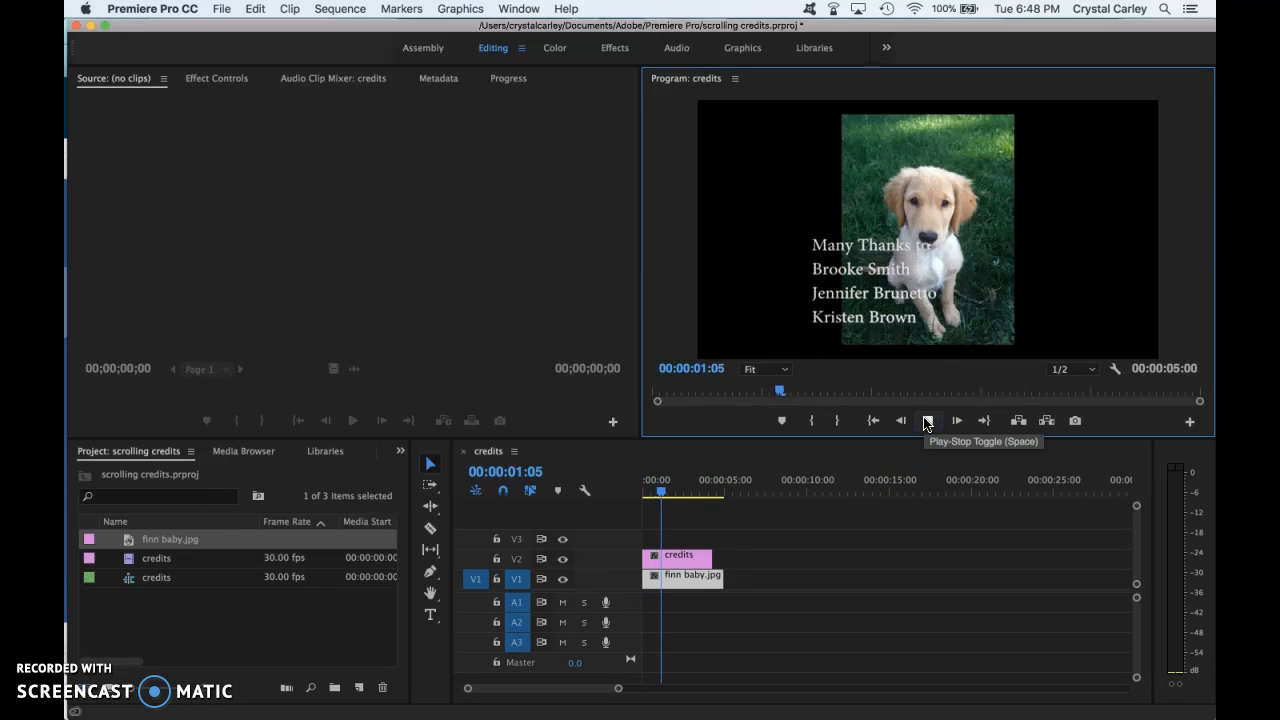
pyautogui.click(927, 421)
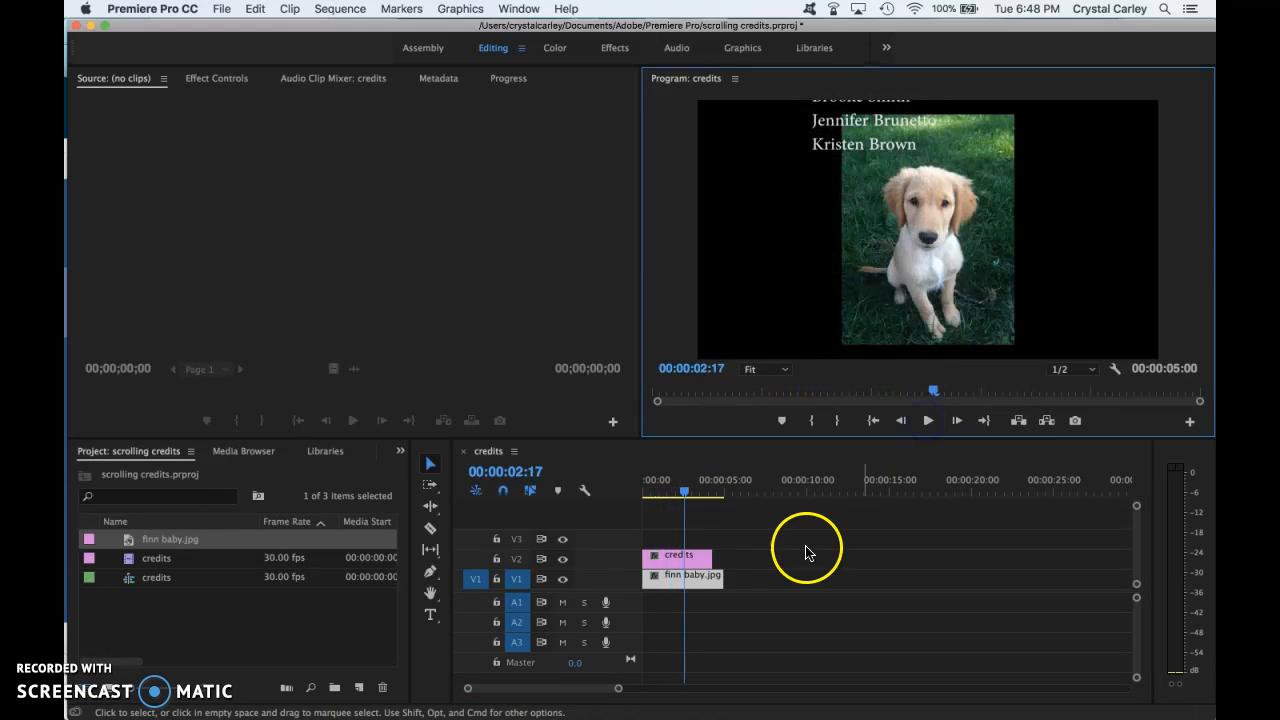
pyautogui.click(716, 580)
pyautogui.moveTo(718, 580); pyautogui.dragTo(835, 580)
pyautogui.click(703, 557)
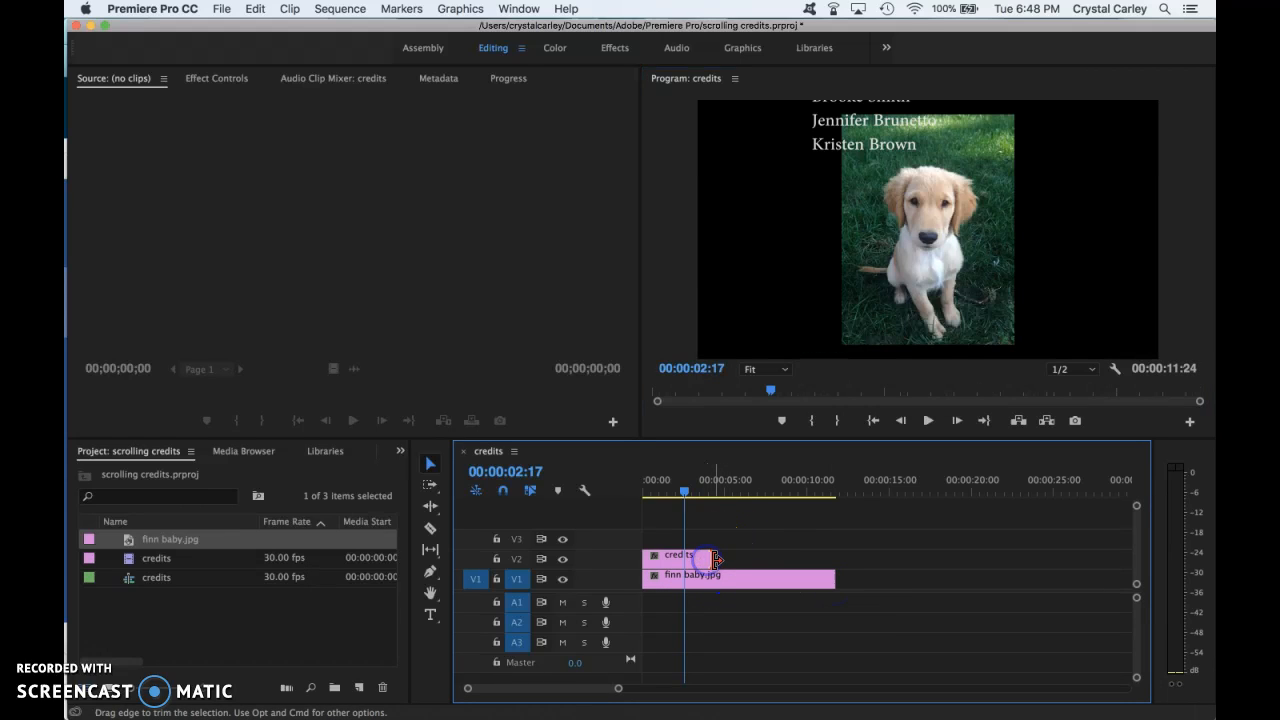
pyautogui.moveTo(712, 557); pyautogui.dragTo(835, 557)
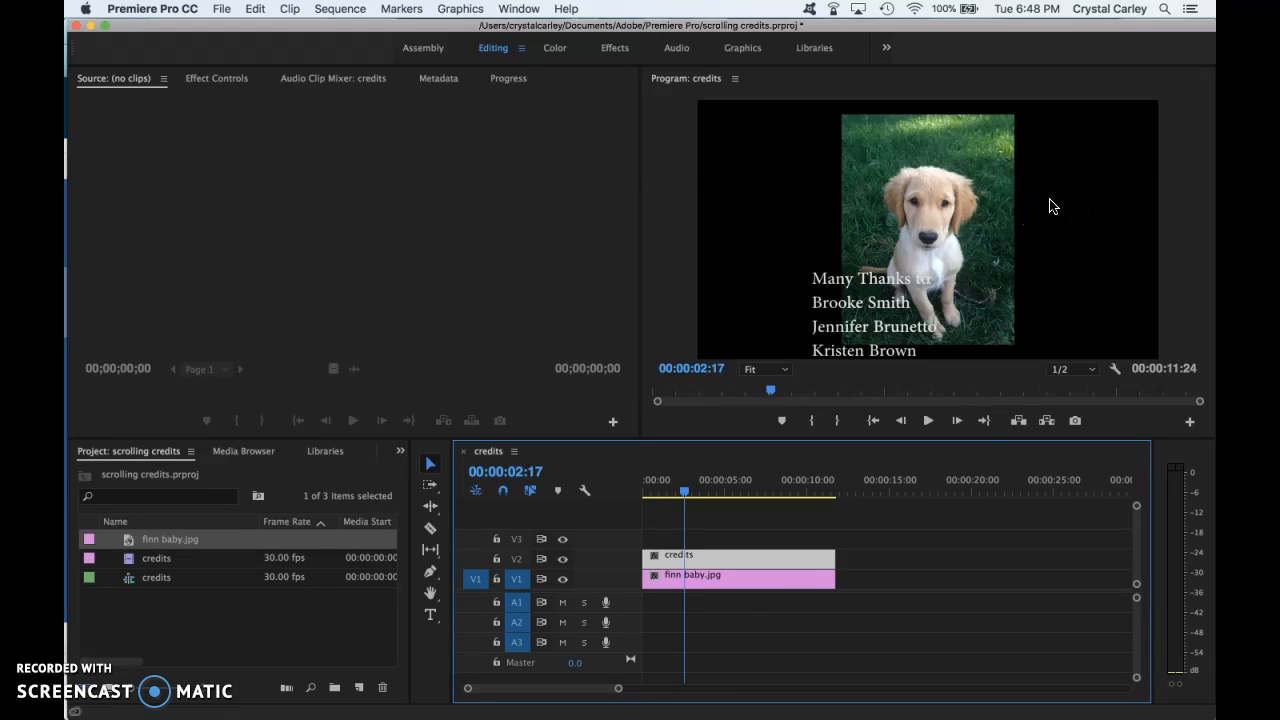
# Try Scale to Frame Size on the finn baby.jpg clip on V1, and undo the scaling
pyautogui.click(733, 578)
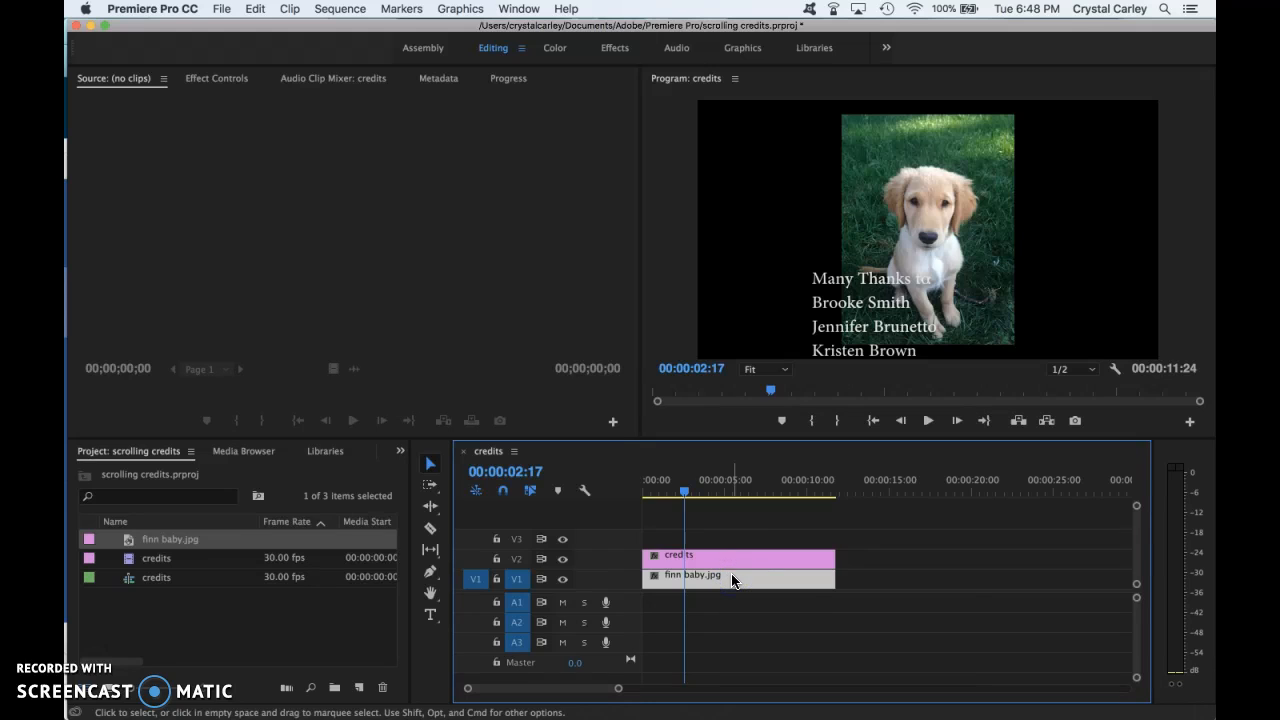
pyautogui.rightClick(733, 578)
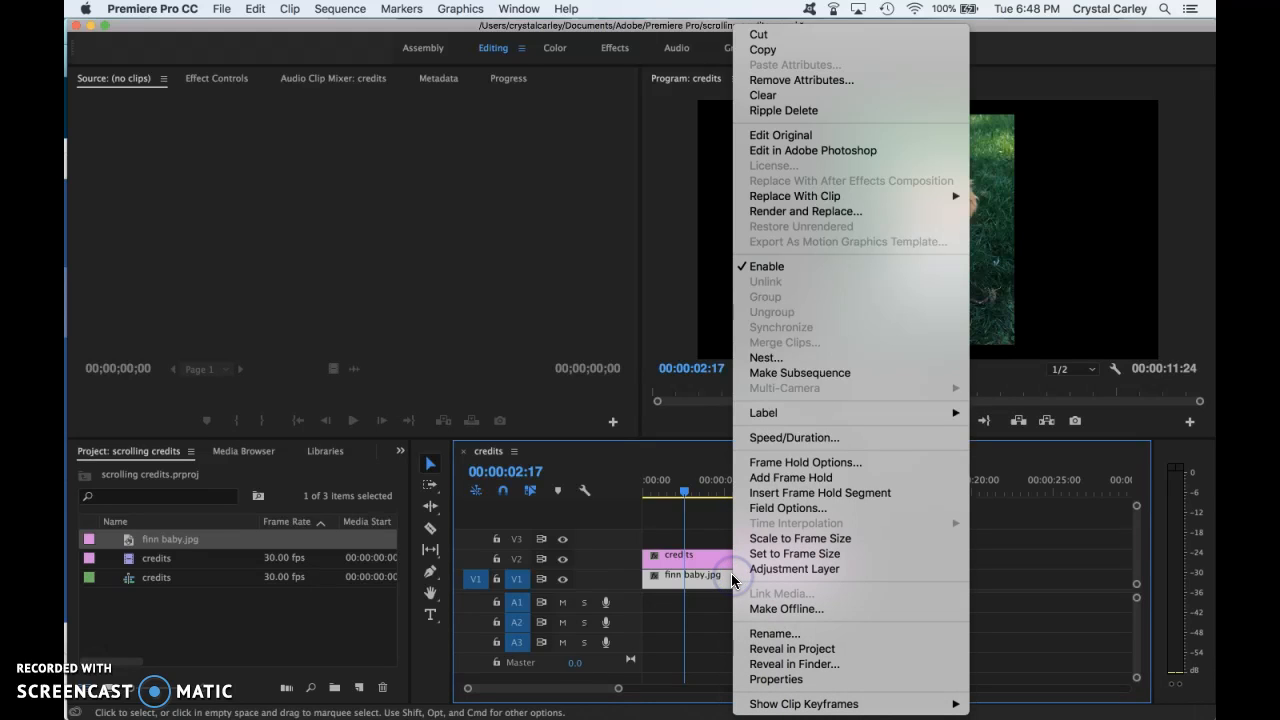
pyautogui.click(782, 540)
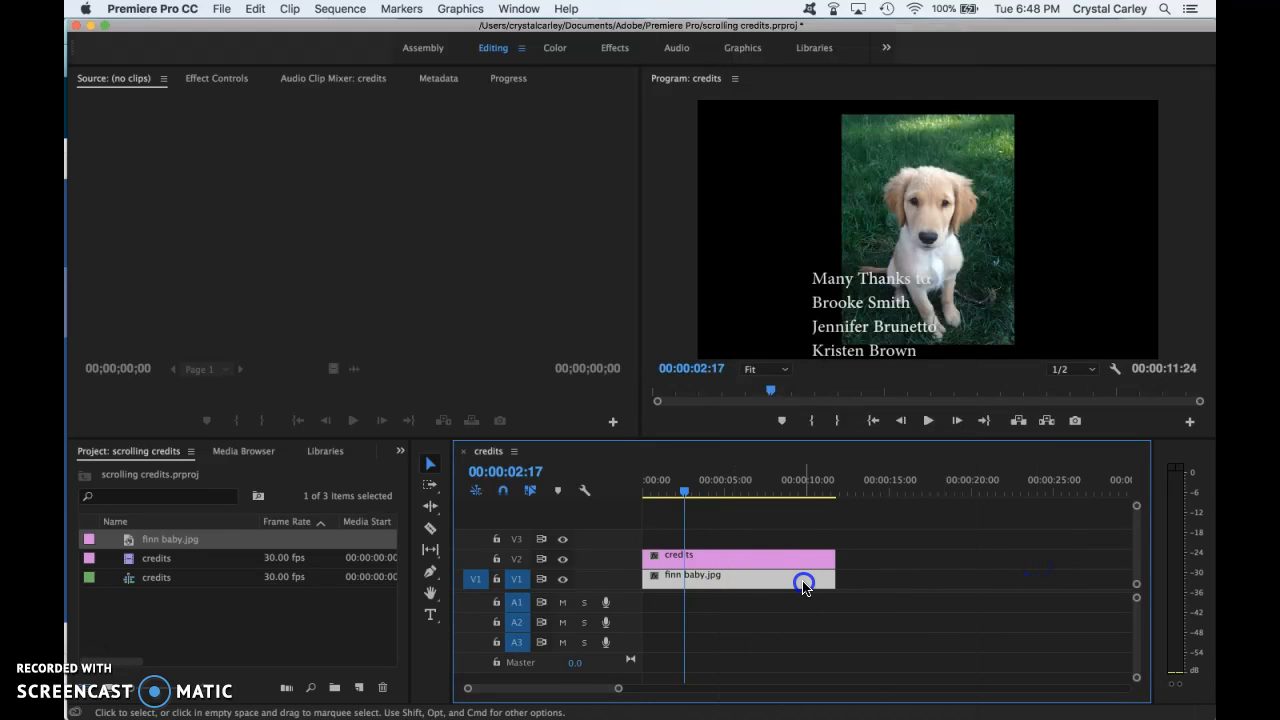
pyautogui.click(735, 638)
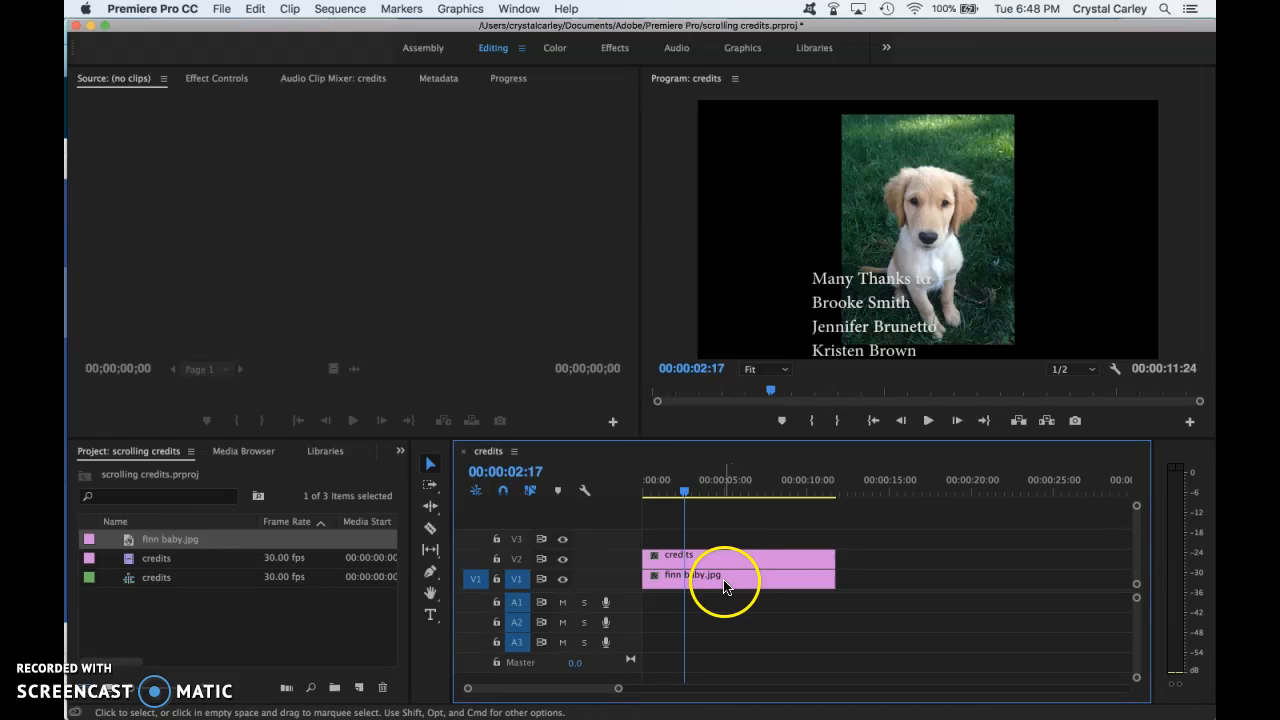
pyautogui.rightClick(724, 587)
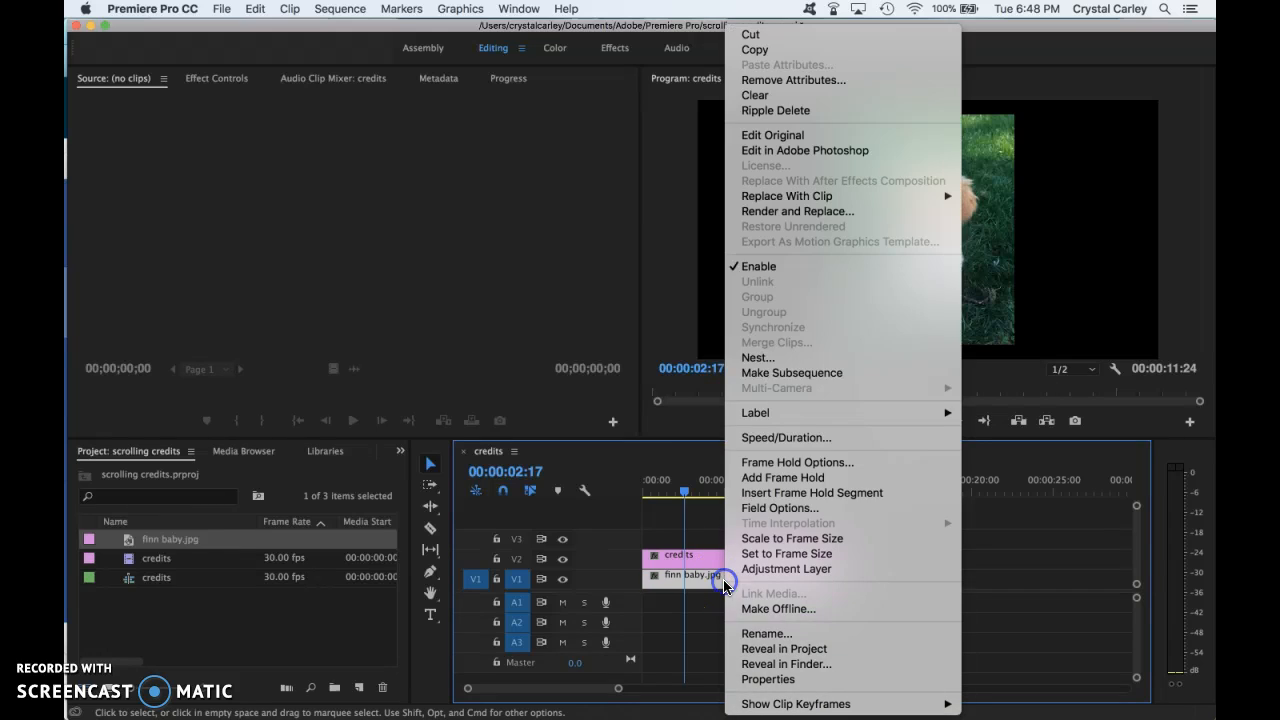
pyautogui.click(767, 546)
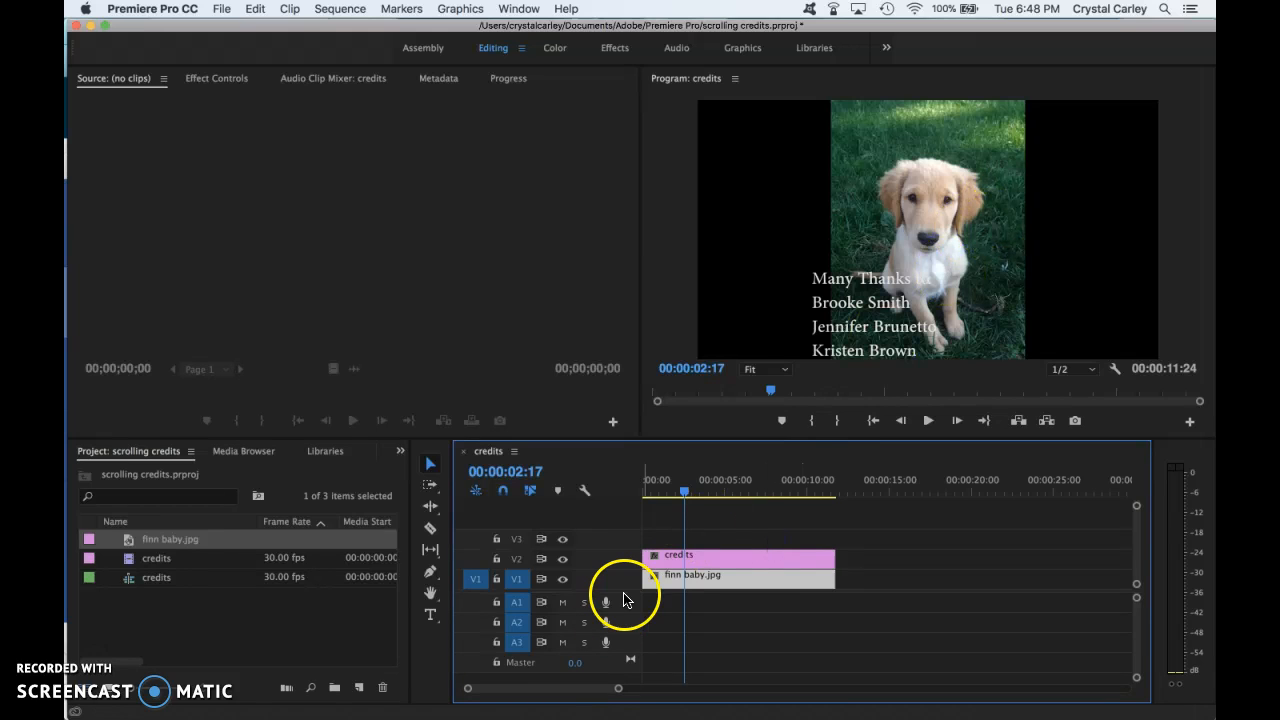
pyautogui.press('super+z')
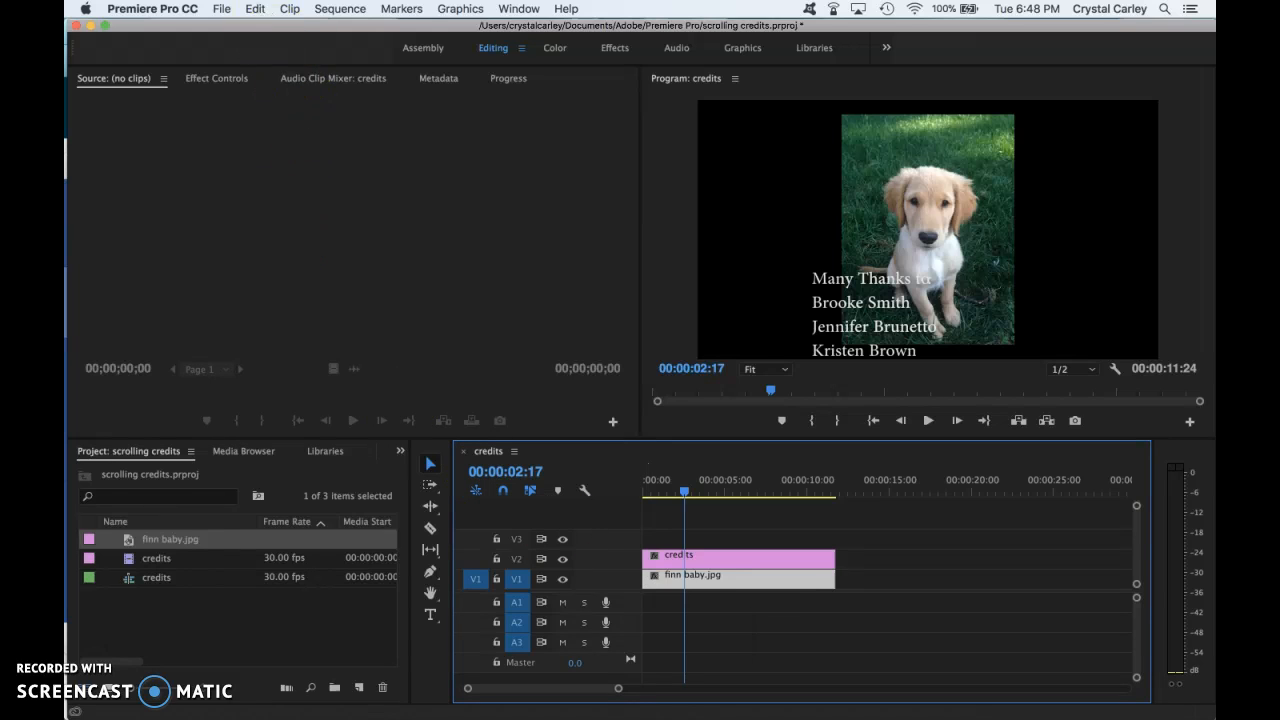
# Redo the scaling of the finn baby.jpg clip, and switch the clip to Set to Frame Size
pyautogui.click(255, 8)
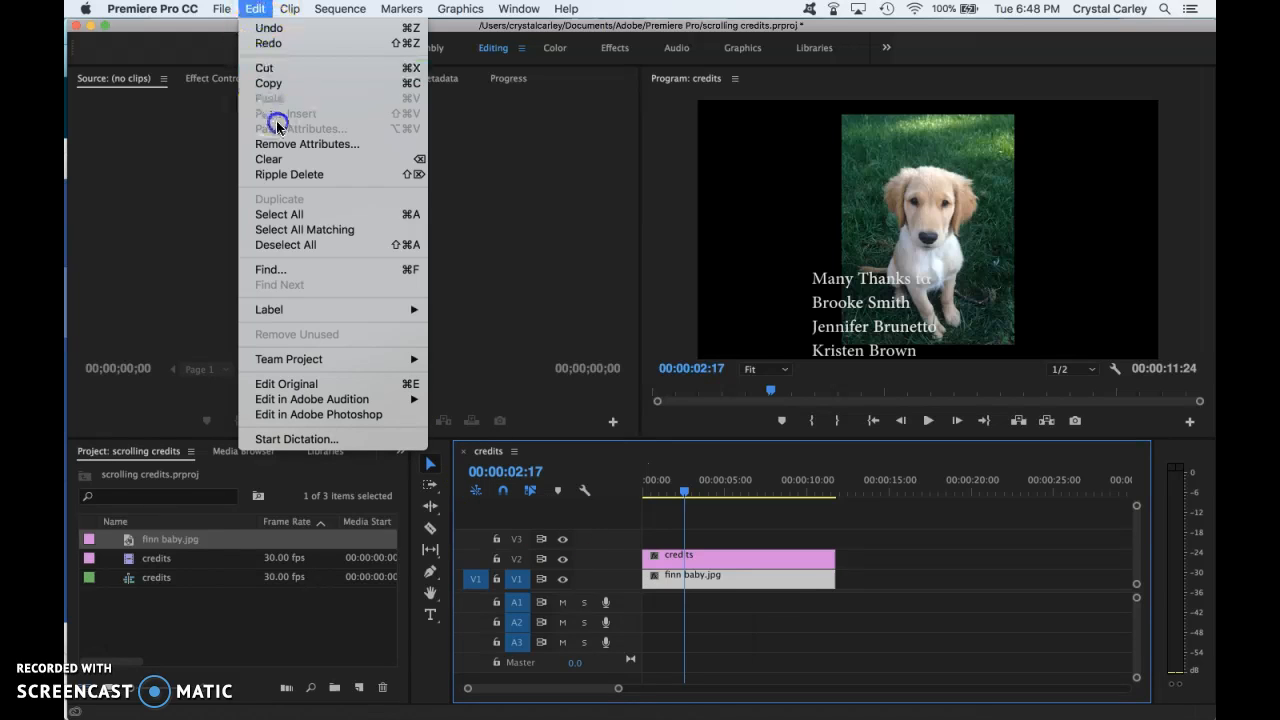
pyautogui.click(270, 43)
pyautogui.rightClick(681, 594)
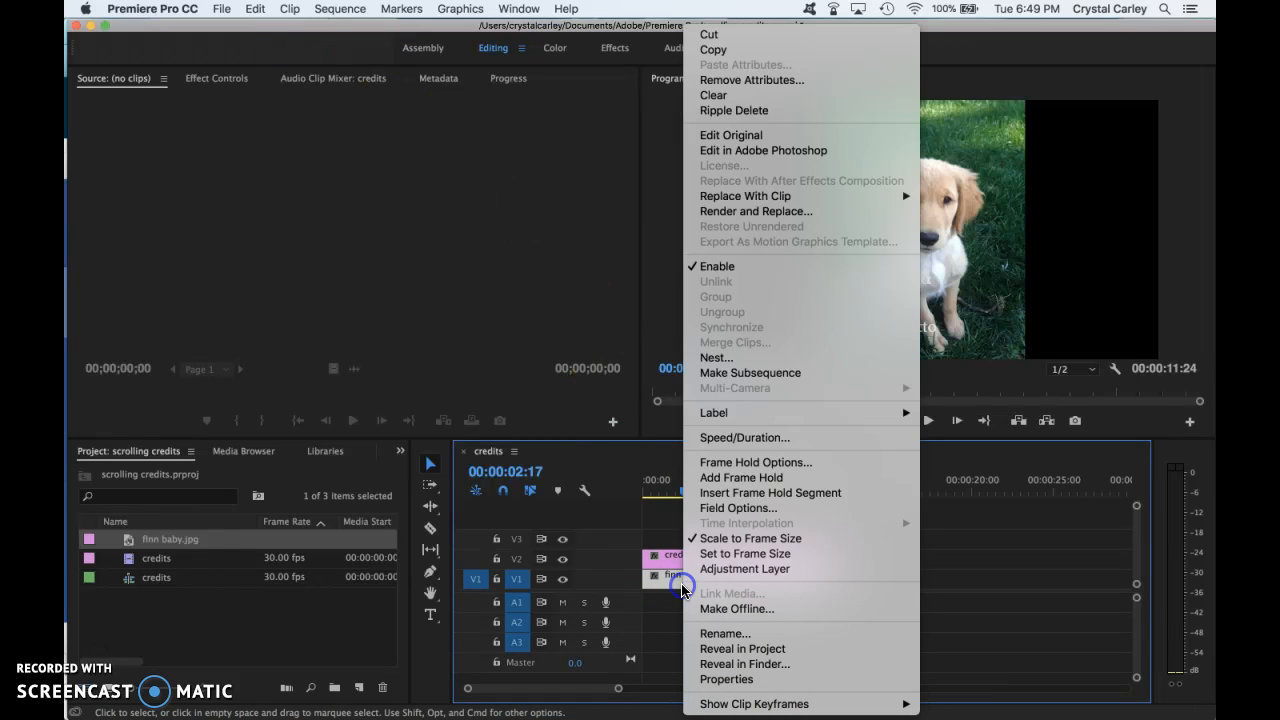
pyautogui.click(732, 553)
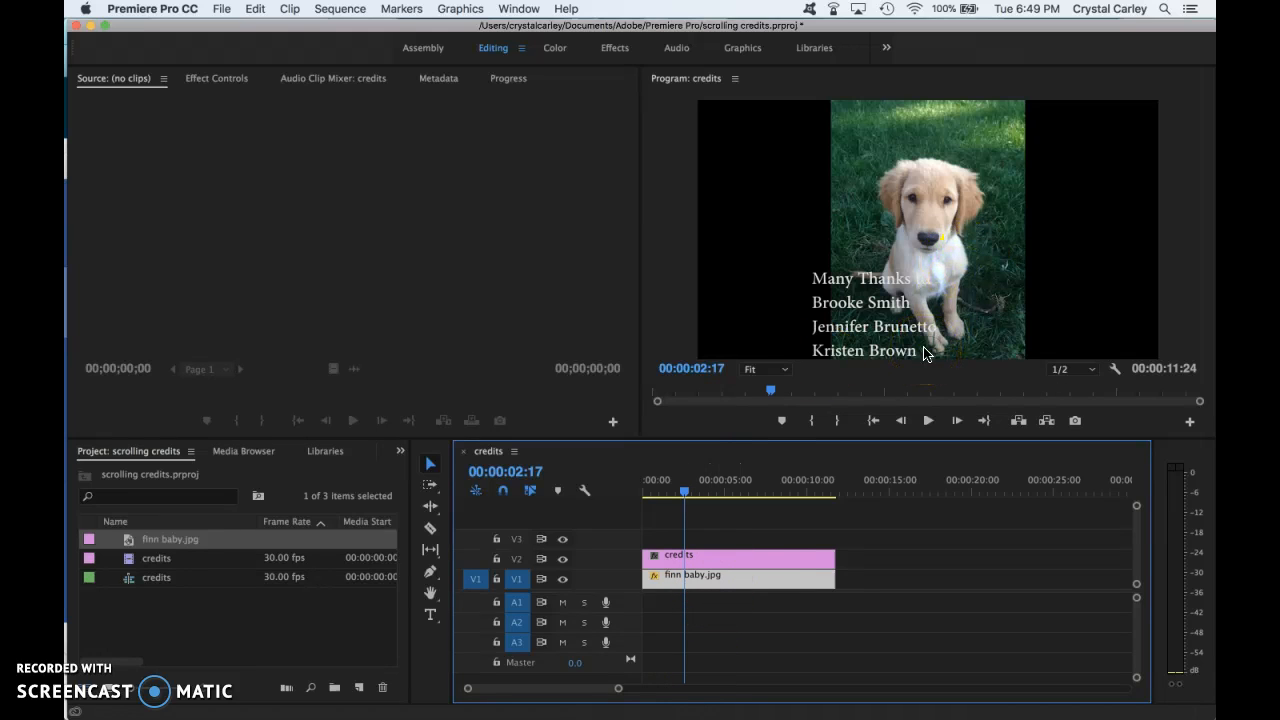
pyautogui.rightClick(738, 584)
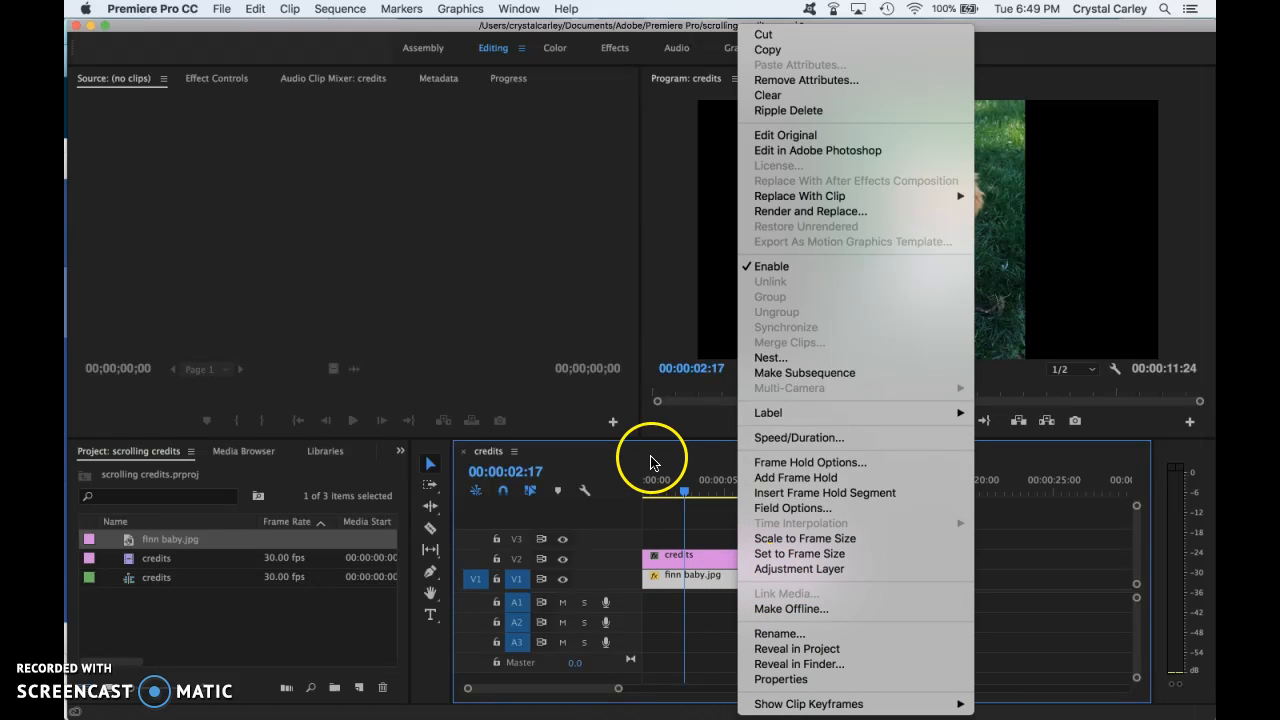
pyautogui.click(660, 333)
# Play the credits with the program preview zoomed to 150%, and return the preview zoom to Fit
pyautogui.click(758, 369)
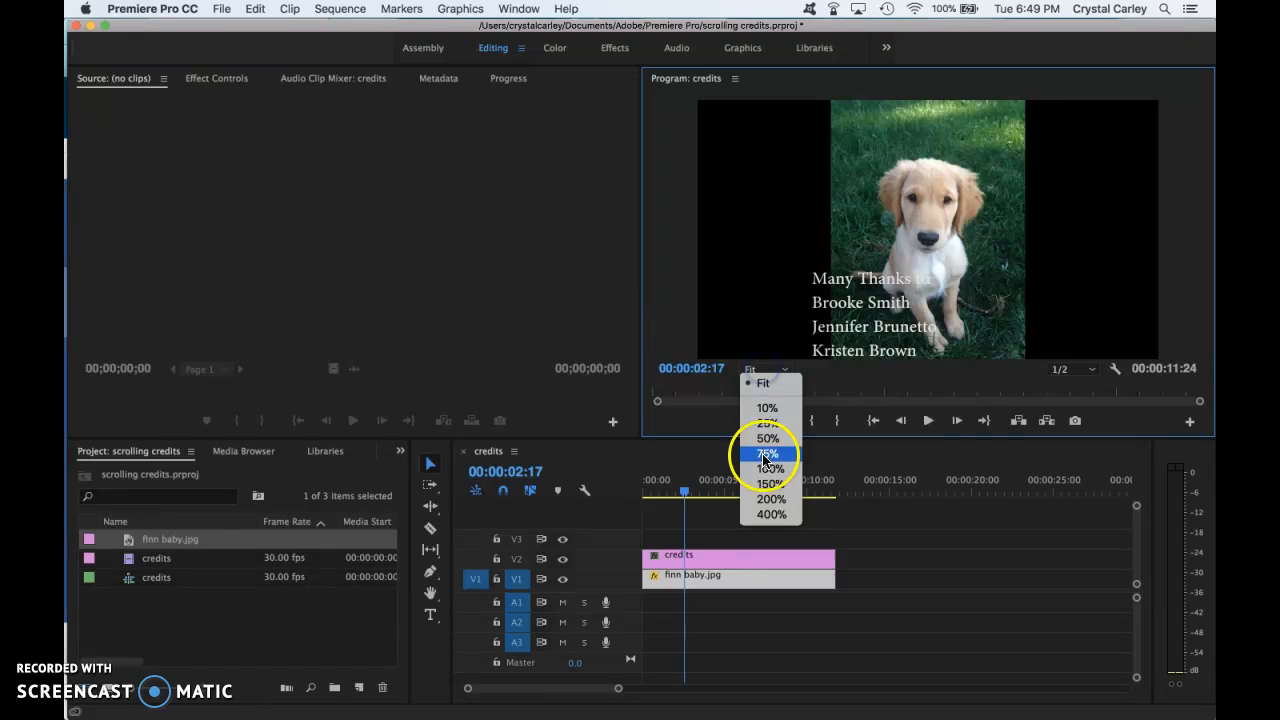
pyautogui.click(769, 484)
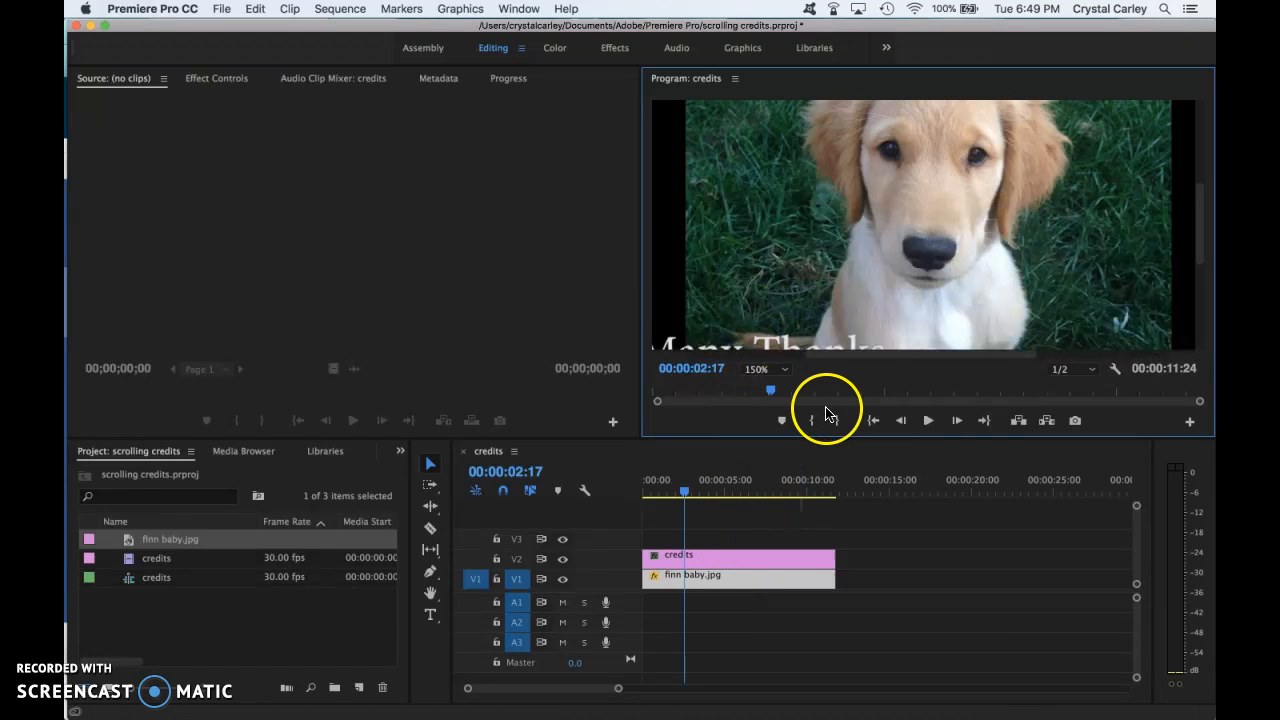
pyautogui.click(928, 420)
pyautogui.click(928, 420)
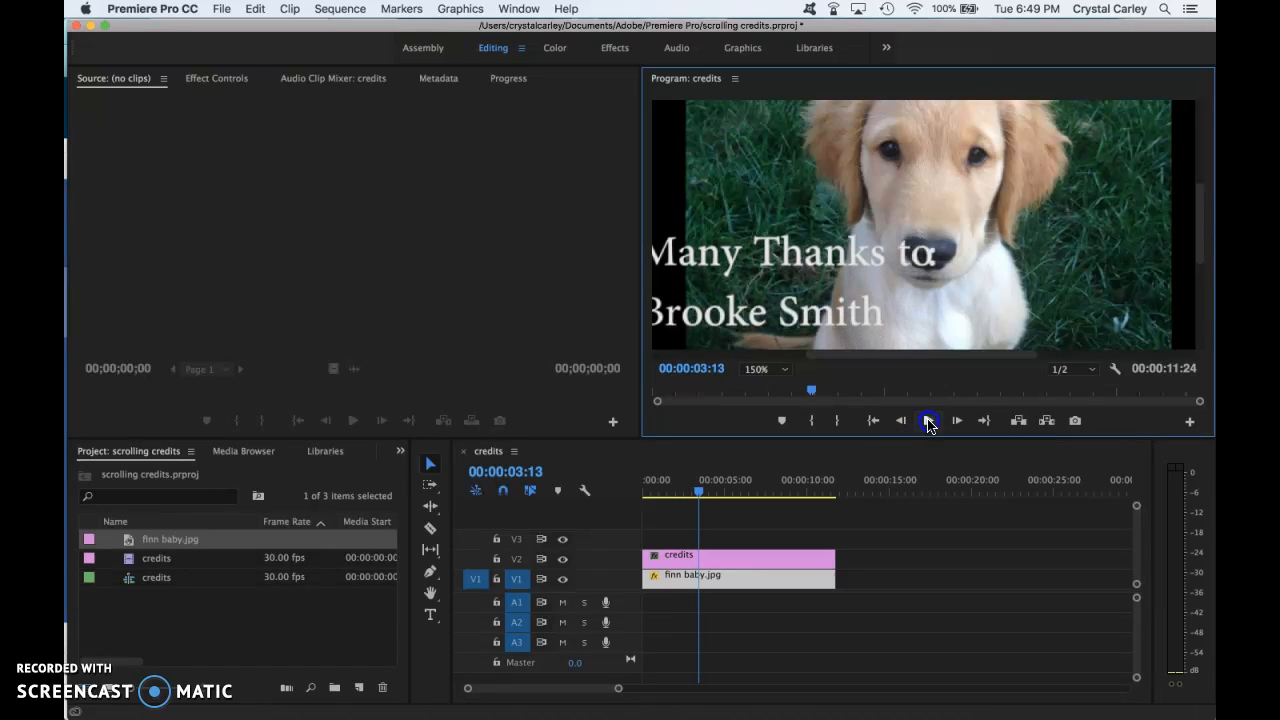
pyautogui.click(764, 371)
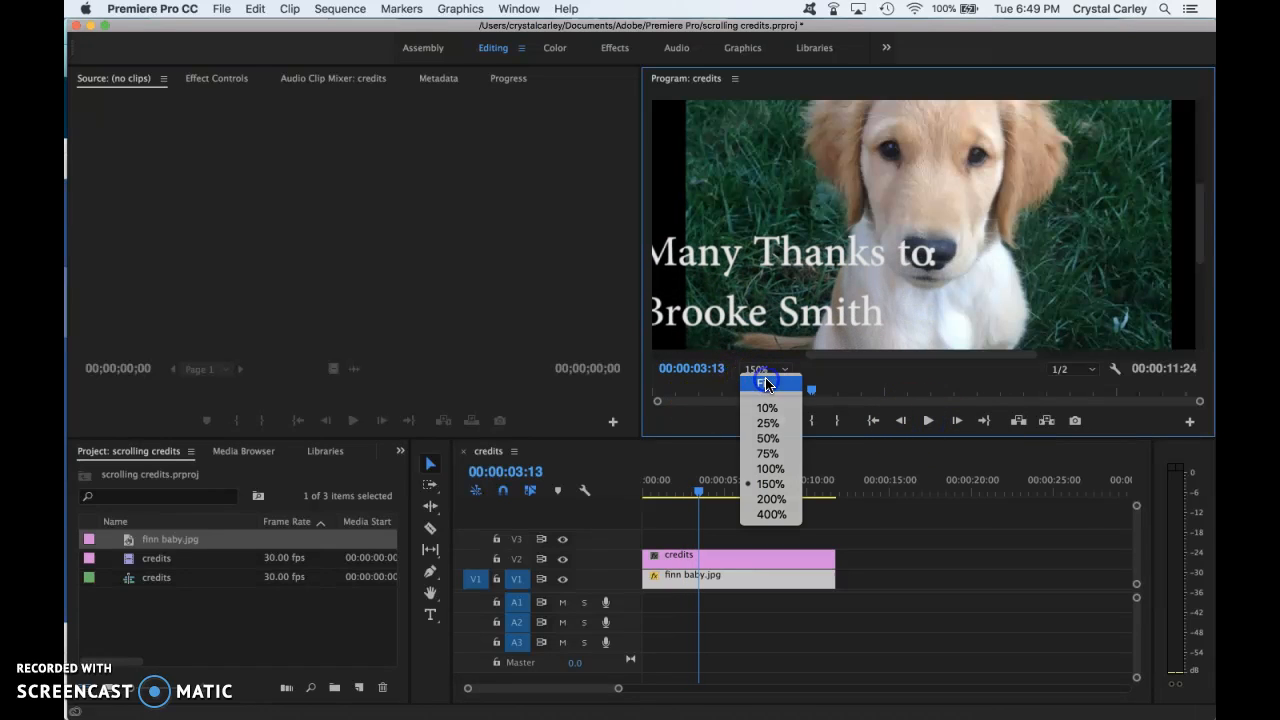
pyautogui.click(765, 383)
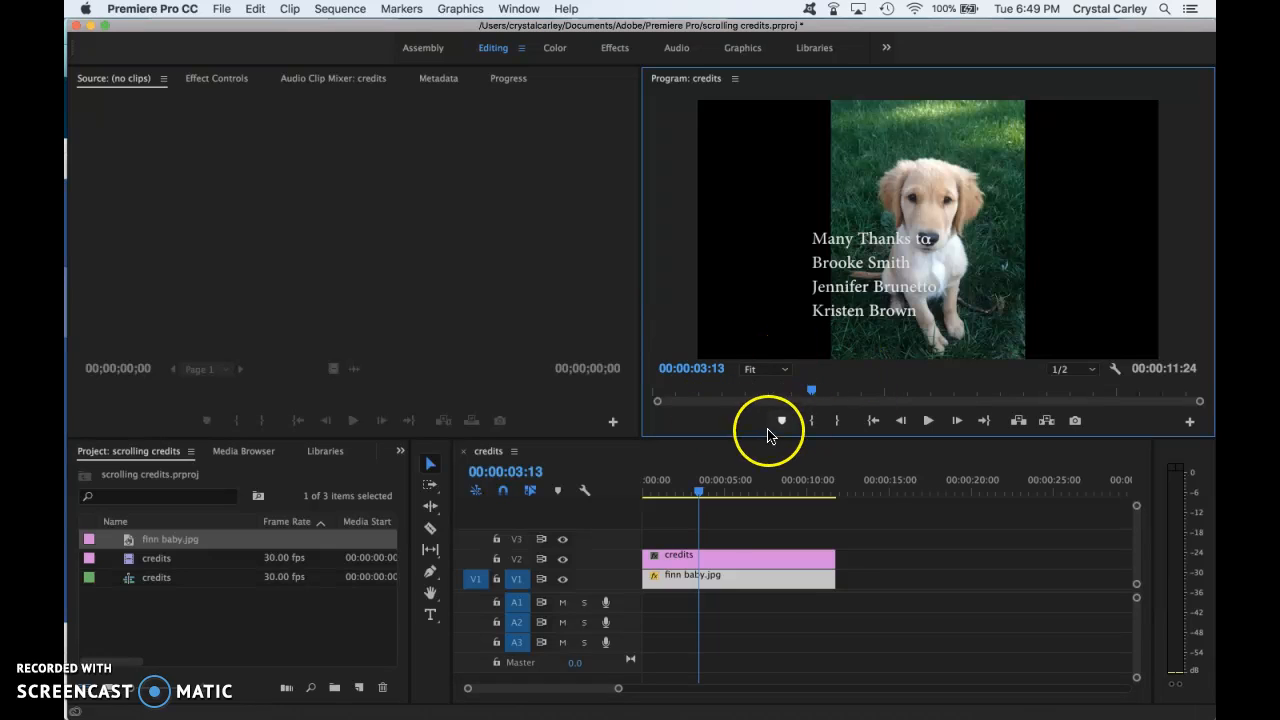
# Fit the credits title's text box into the black area left of the dog, about 641 wide, and preview the scrolling result
pyautogui.doubleClick(708, 560)
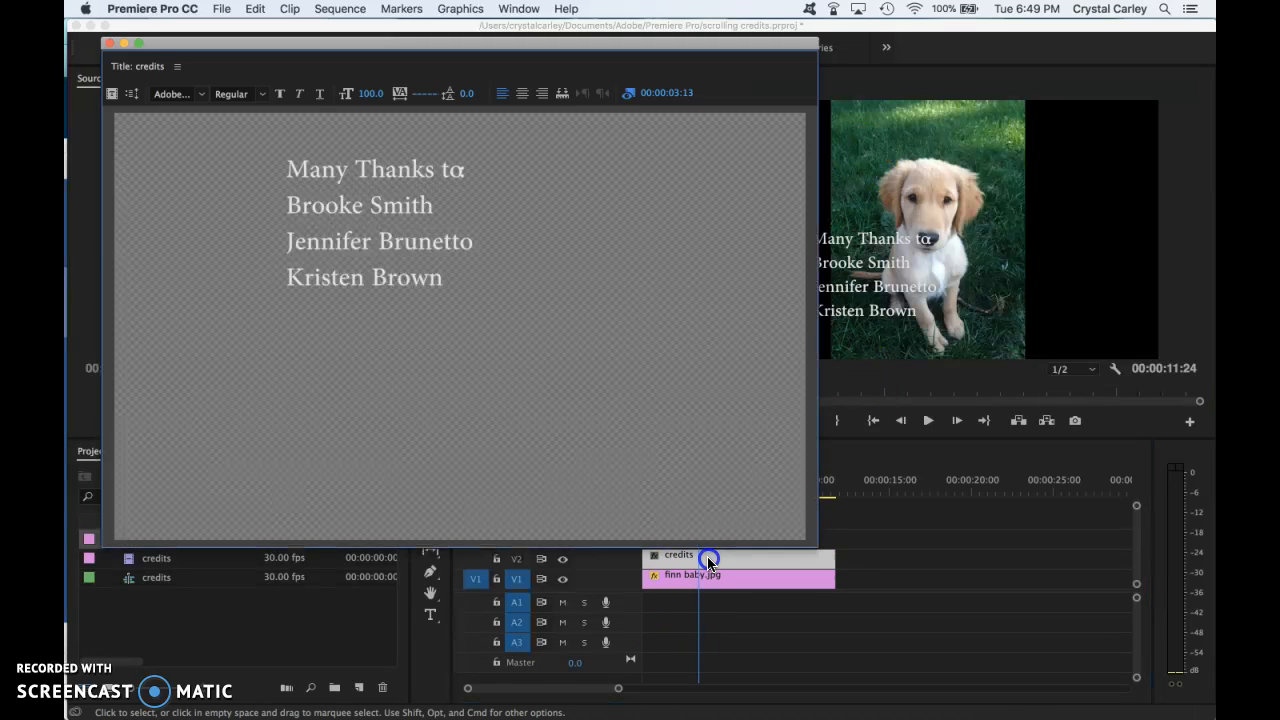
pyautogui.click(342, 370)
pyautogui.moveTo(250, 190); pyautogui.dragTo(164, 189)
pyautogui.moveTo(424, 283); pyautogui.dragTo(287, 287)
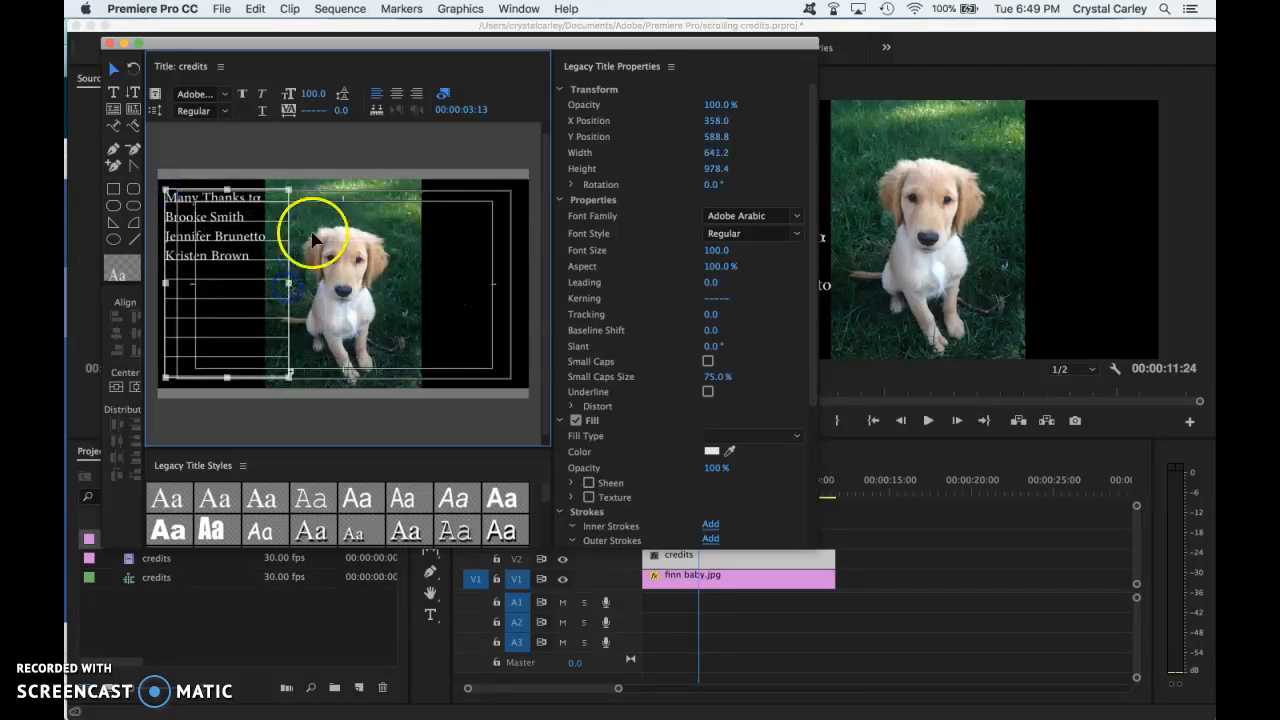
pyautogui.click(109, 44)
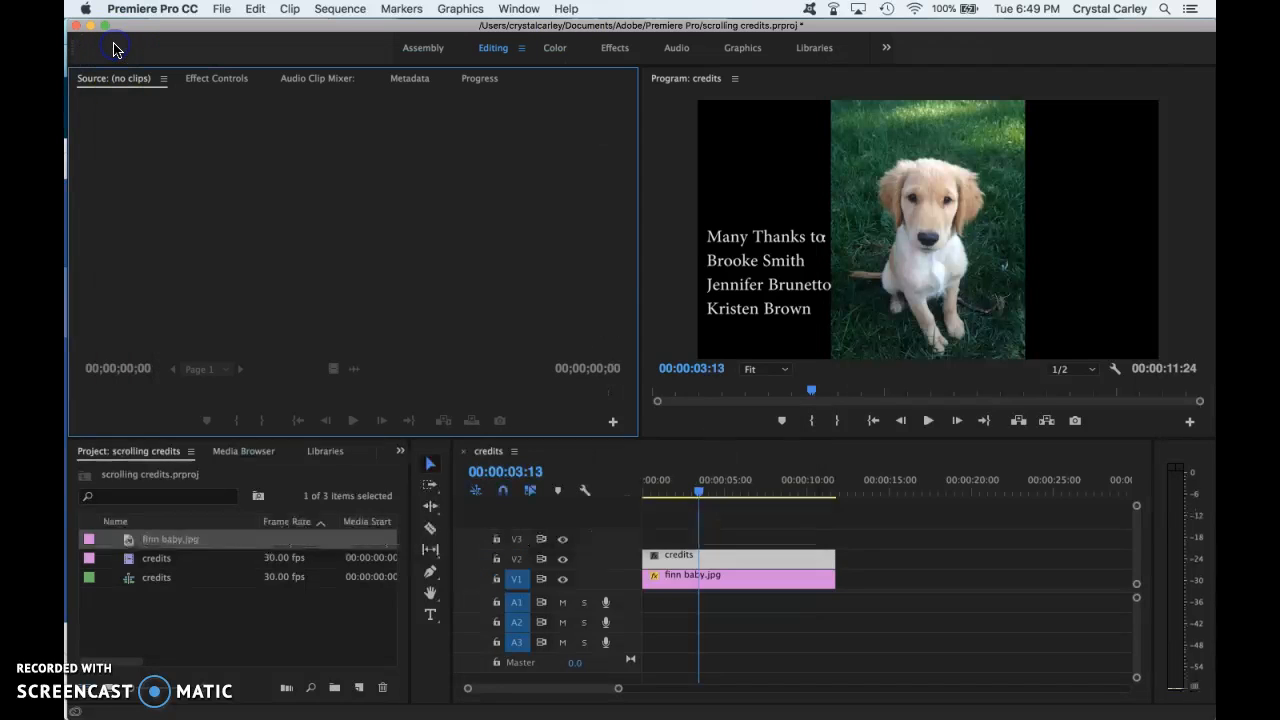
pyautogui.click(928, 420)
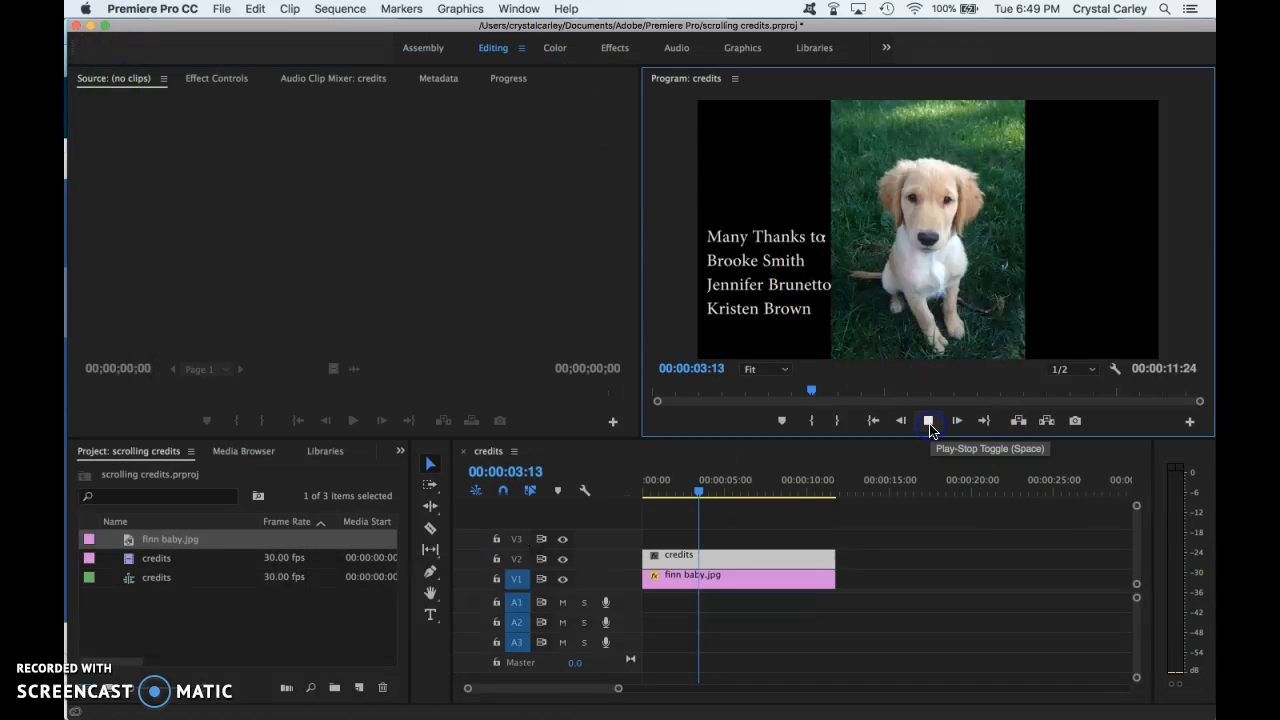
pyautogui.click(930, 422)
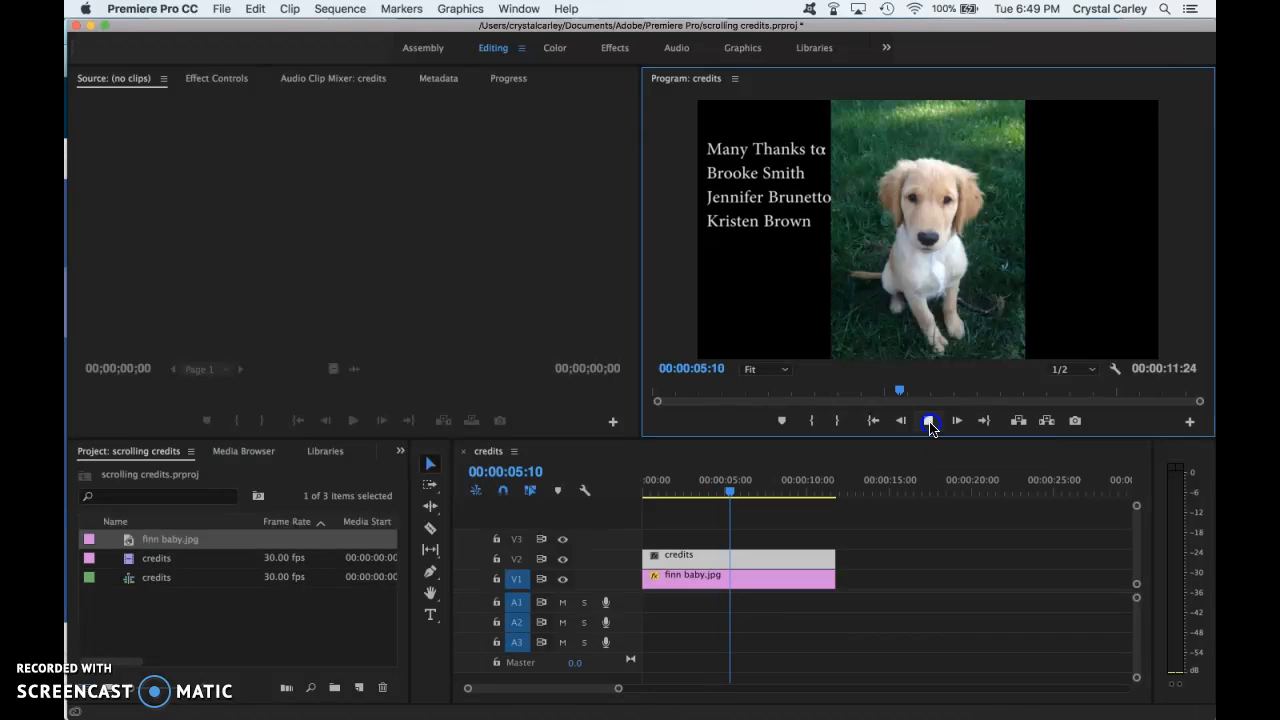